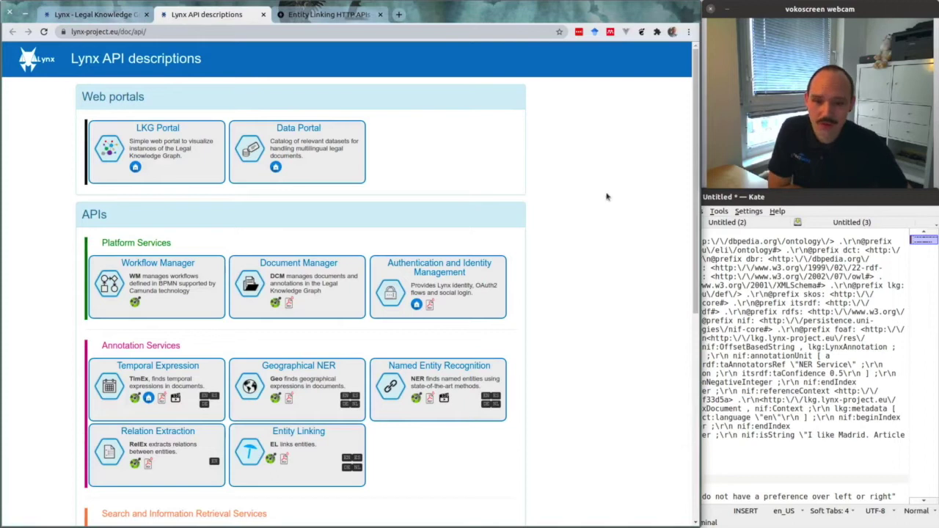
Open the Entity Linking Swagger documentation and scroll to its /extract, /disambiguate_demo and /extract_and_disambiguate_all endpoints
{"action": "scroll", "coordinate": [510, 211], "scroll_direction": "down", "scroll_amount": 1}
{"action": "scroll", "coordinate": [506, 210], "scroll_direction": "down", "scroll_amount": 3}
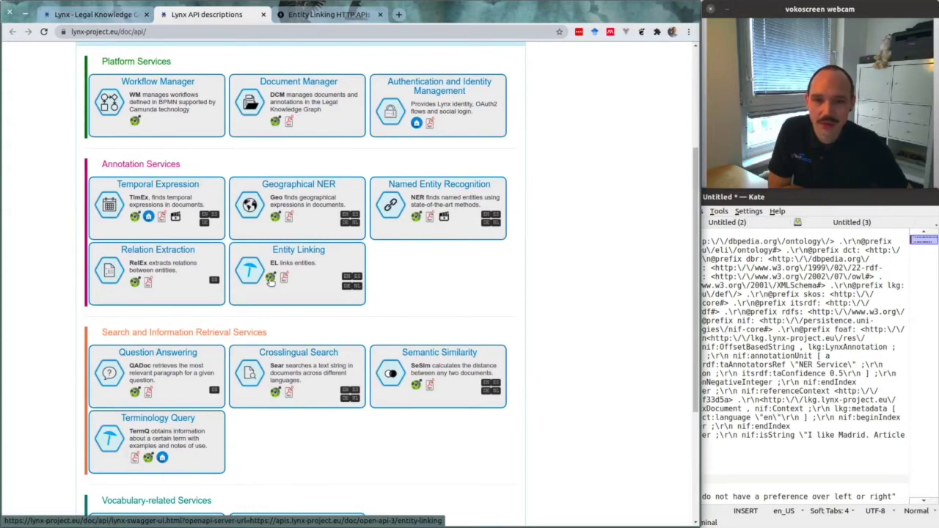
{"action": "left_click", "coordinate": [270, 280]}
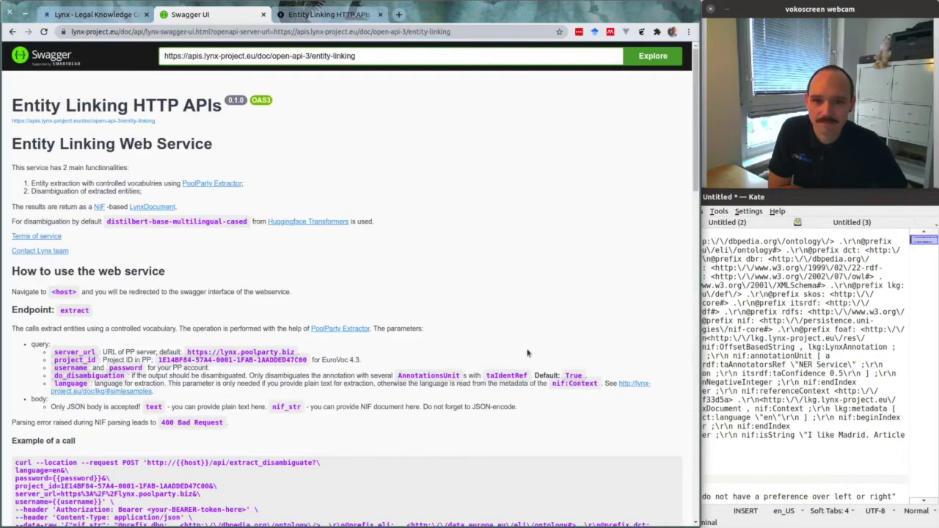
{"action": "scroll", "coordinate": [440, 168], "scroll_direction": "down", "scroll_amount": 4}
{"action": "scroll", "coordinate": [410, 167], "scroll_direction": "up", "scroll_amount": 4}
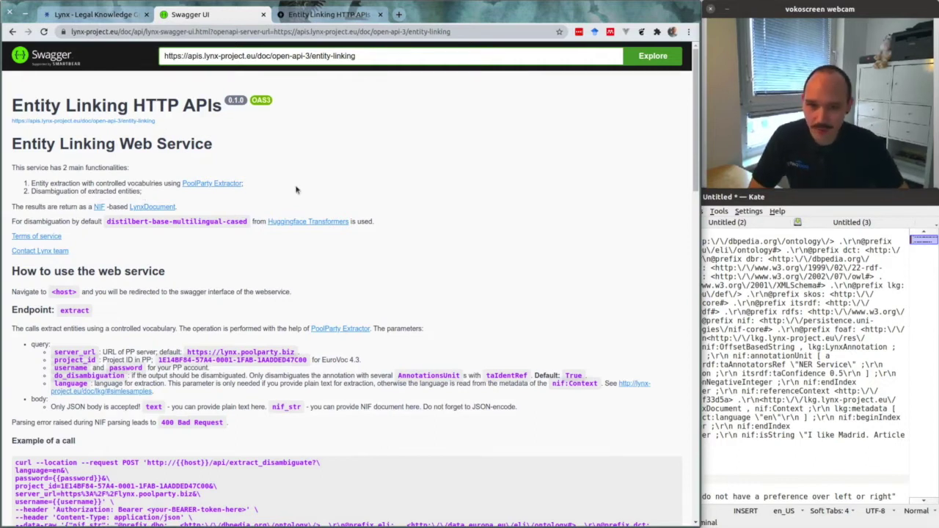
{"action": "scroll", "coordinate": [342, 173], "scroll_direction": "down", "scroll_amount": 6}
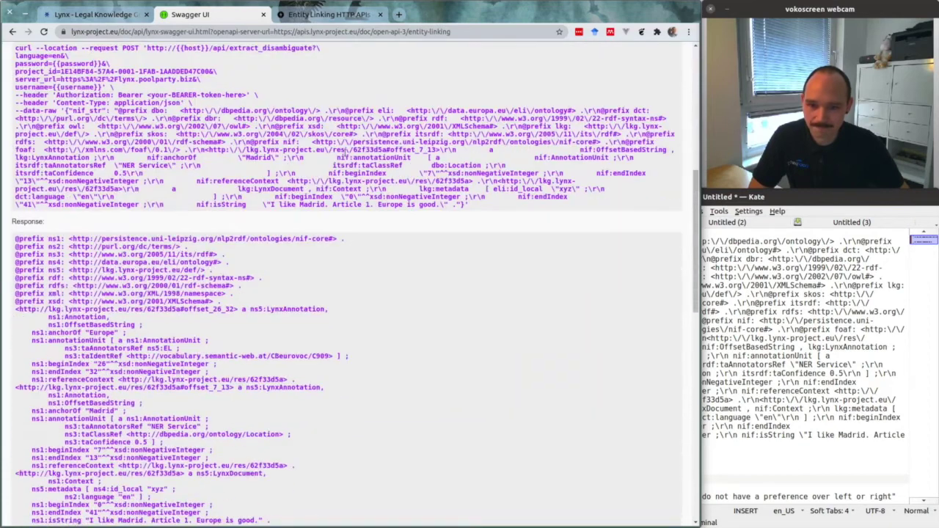
{"action": "scroll", "coordinate": [347, 151], "scroll_direction": "up", "scroll_amount": 2}
{"action": "scroll", "coordinate": [346, 176], "scroll_direction": "down", "scroll_amount": 5}
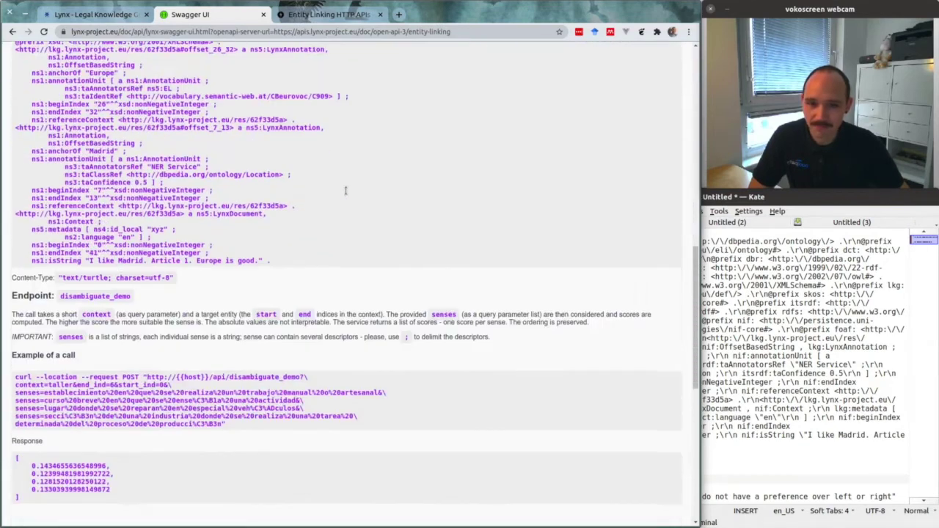
{"action": "scroll", "coordinate": [346, 191], "scroll_direction": "down", "scroll_amount": 4}
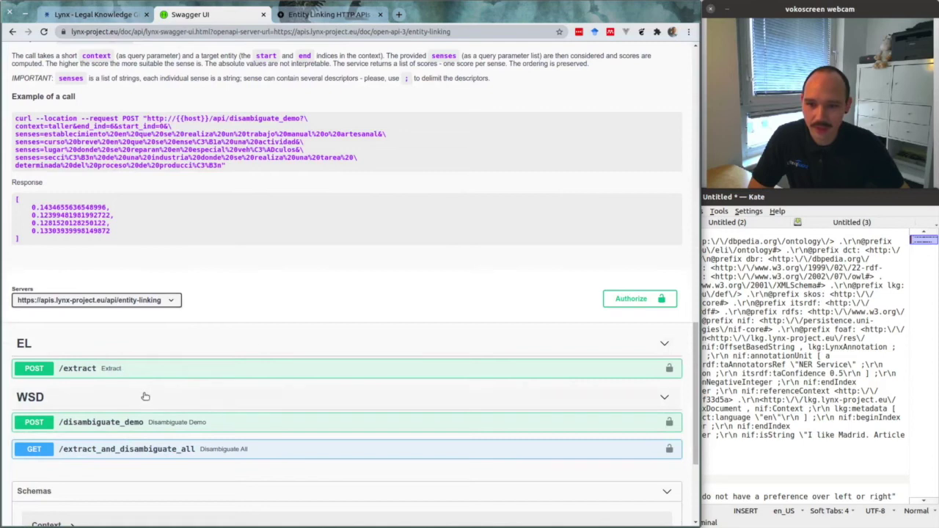
{"action": "scroll", "coordinate": [292, 293], "scroll_direction": "down", "scroll_amount": 3}
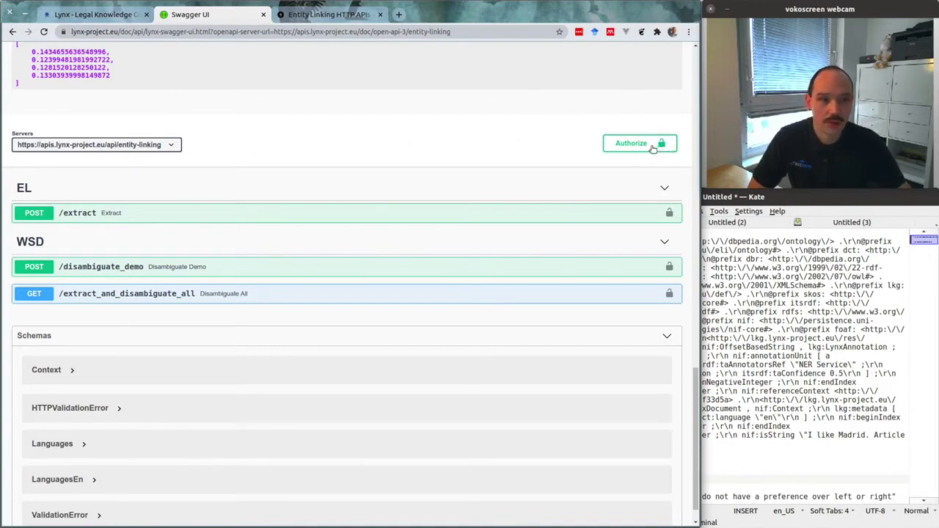
Log in through OAuth2 authorizationCode in the Available authorizations dialog, then close it
{"action": "left_click", "coordinate": [654, 145]}
{"action": "left_click", "coordinate": [320, 376]}
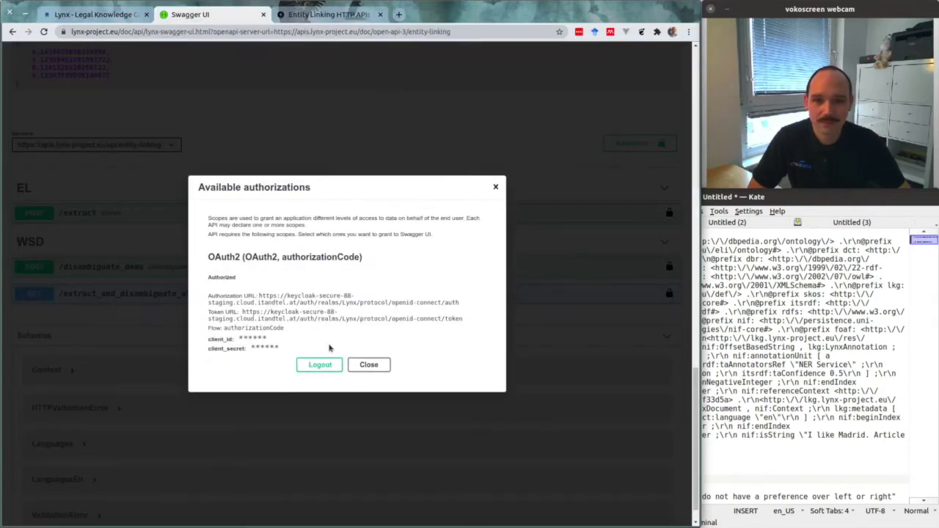
{"action": "left_click", "coordinate": [495, 188]}
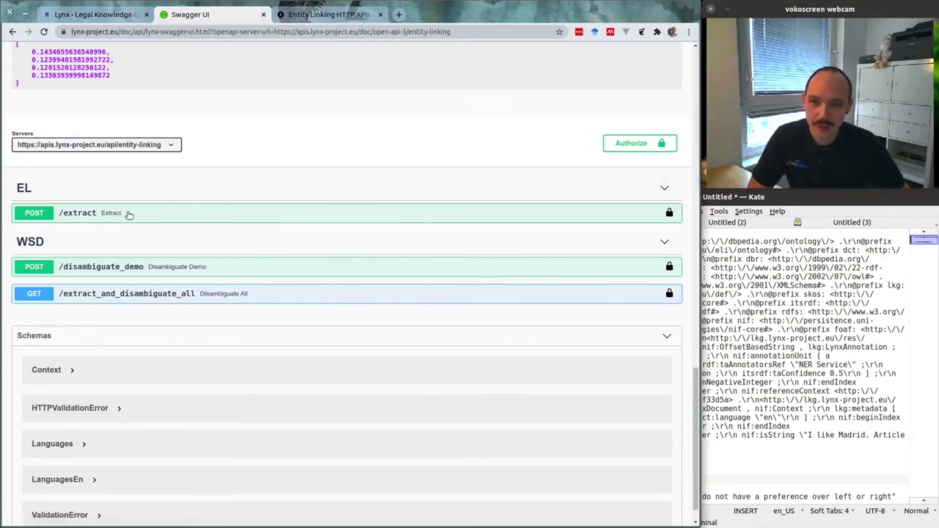
Expand POST /extract and switch it to Try it out mode
{"action": "left_click", "coordinate": [124, 215]}
{"action": "scroll", "coordinate": [544, 141], "scroll_direction": "down", "scroll_amount": 2}
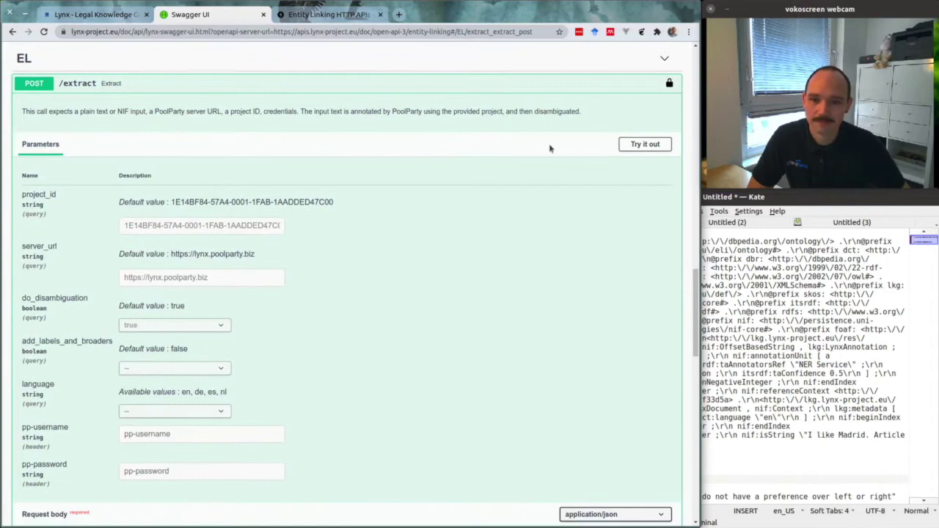
{"action": "left_click", "coordinate": [644, 144]}
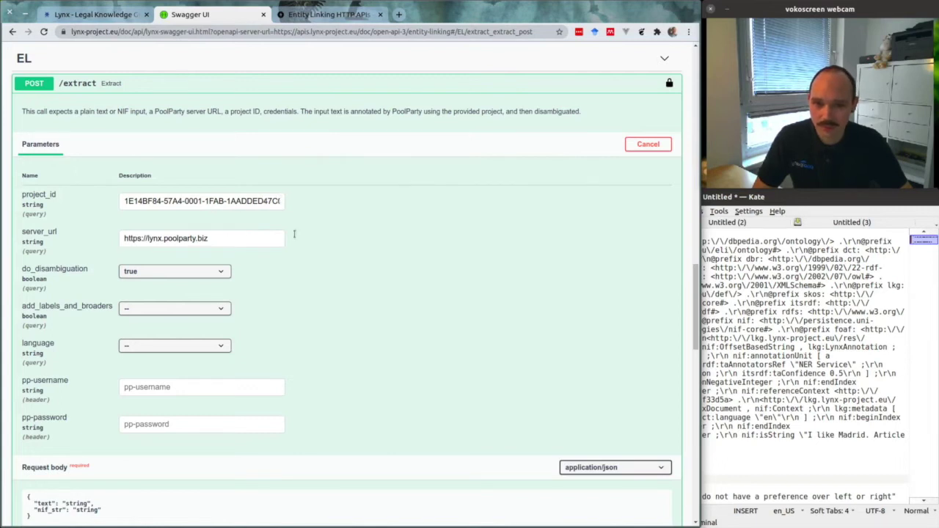
{"action": "scroll", "coordinate": [335, 260], "scroll_direction": "down", "scroll_amount": 2}
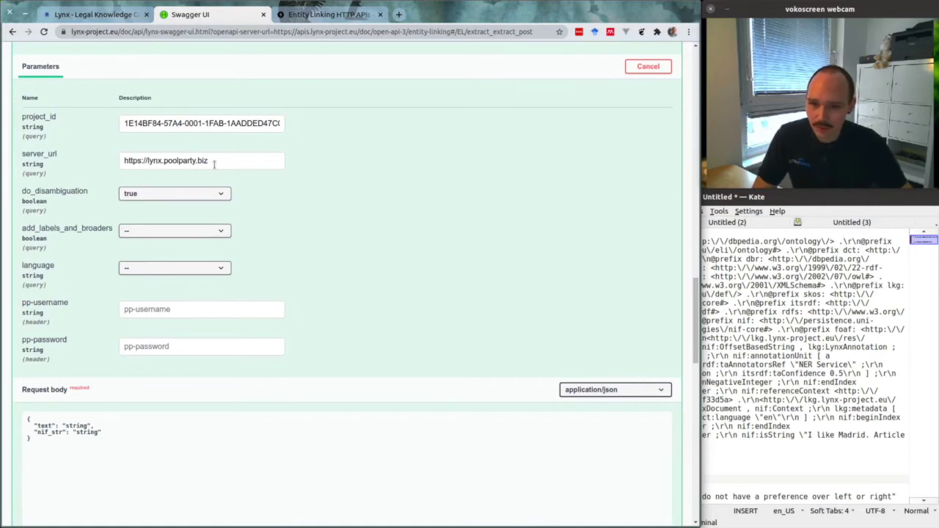
Enter the PoolParty username and password in the pp-username and pp-password fields
{"action": "left_click", "coordinate": [221, 309]}
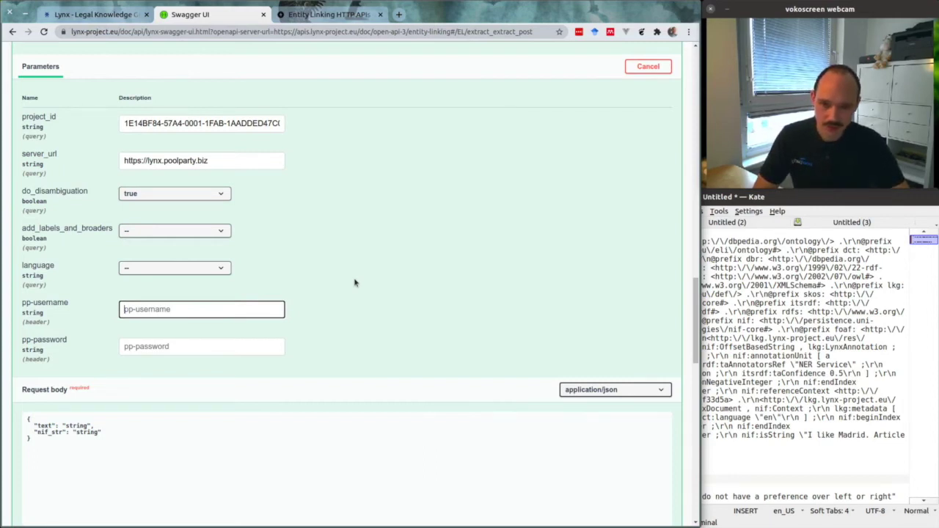
{"action": "type", "text": "demo"}
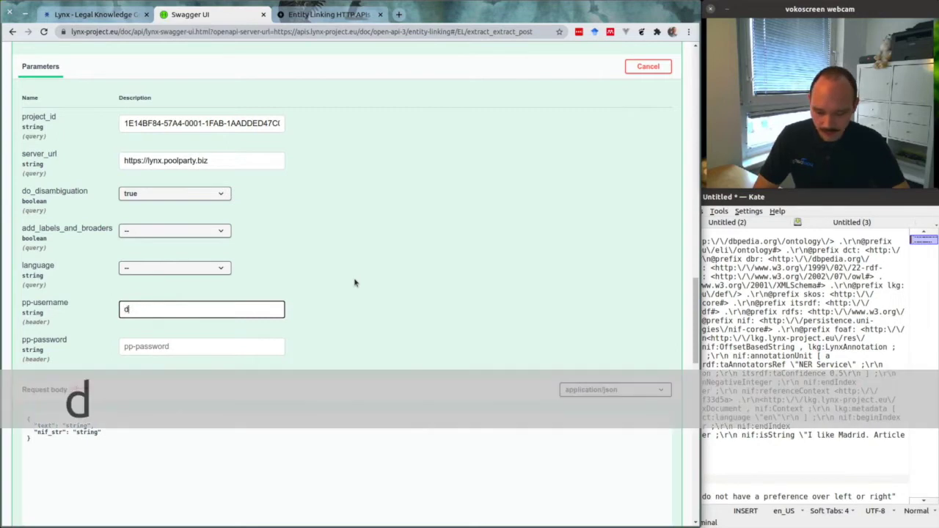
{"action": "left_click", "coordinate": [212, 348]}
{"action": "type", "text": "demodemo"}
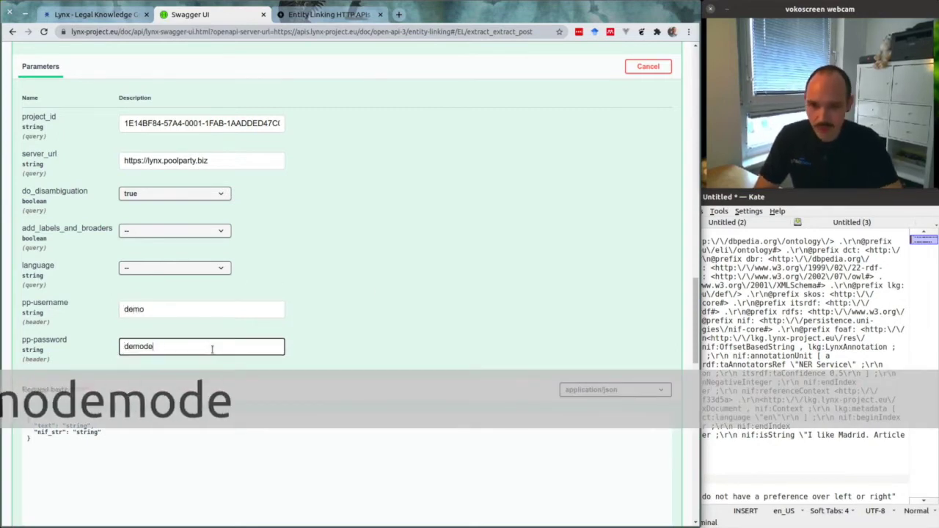
{"action": "left_click", "coordinate": [399, 280]}
{"action": "scroll", "coordinate": [387, 250], "scroll_direction": "down", "scroll_amount": 2}
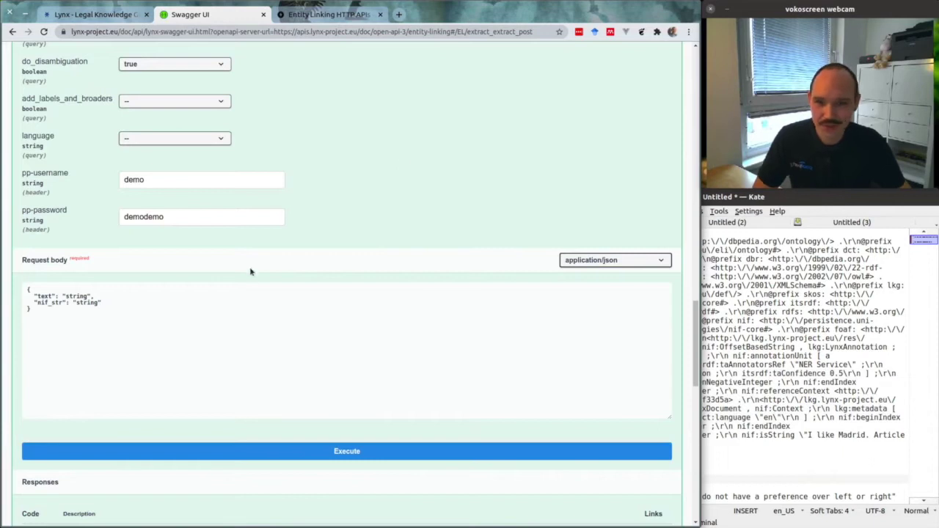
In Kate, inspect the Turtle example's NER Service annotation of Madrid, then select the nif_str JSON
{"action": "key", "text": "alt+Tab"}
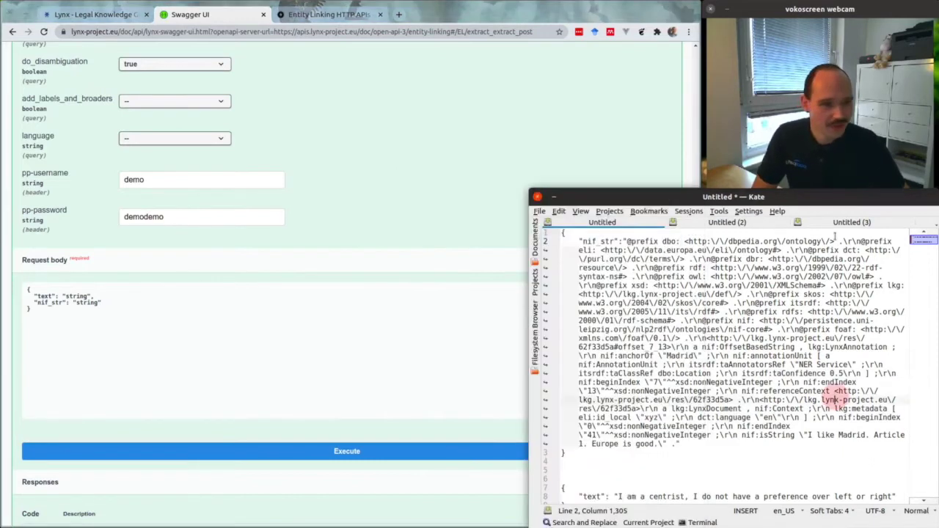
{"action": "scroll", "coordinate": [776, 392], "scroll_direction": "down", "scroll_amount": 1}
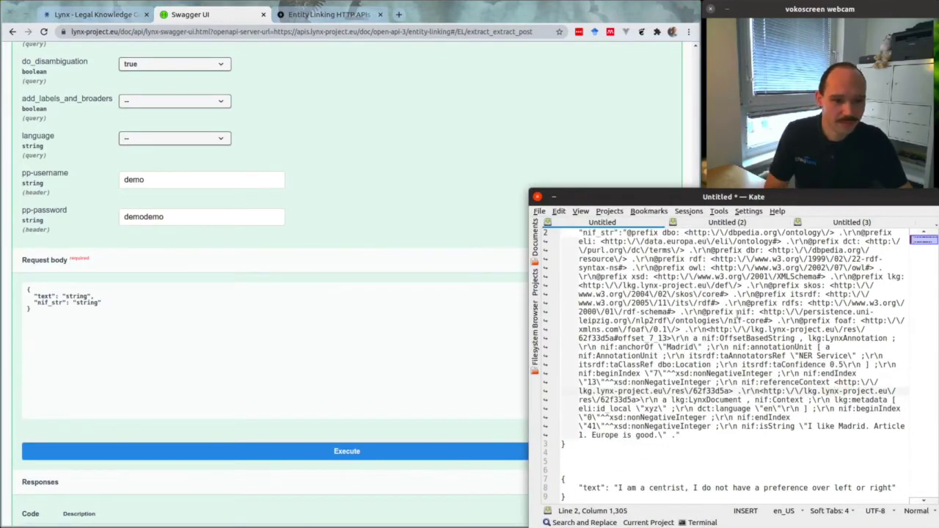
{"action": "scroll", "coordinate": [835, 400], "scroll_direction": "up", "scroll_amount": 1}
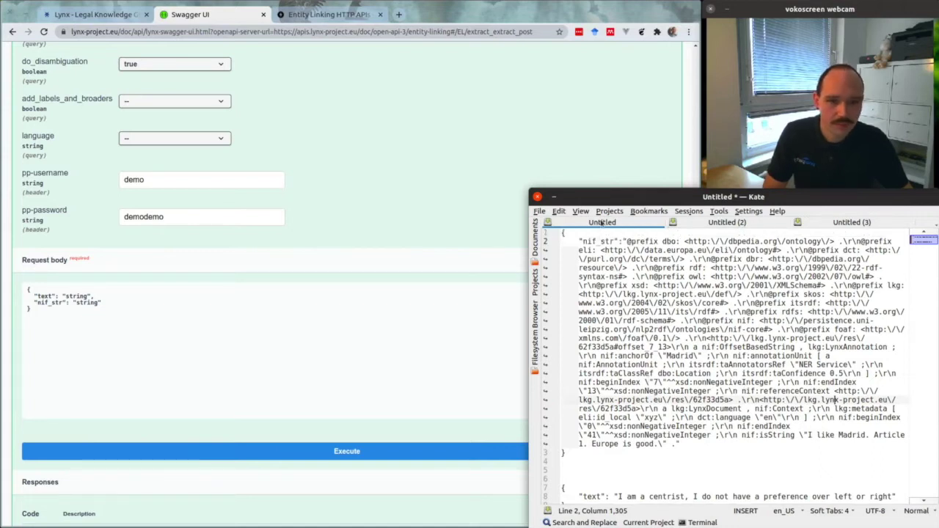
{"action": "left_click", "coordinate": [696, 224]}
{"action": "scroll", "coordinate": [723, 355], "scroll_direction": "down", "scroll_amount": 1}
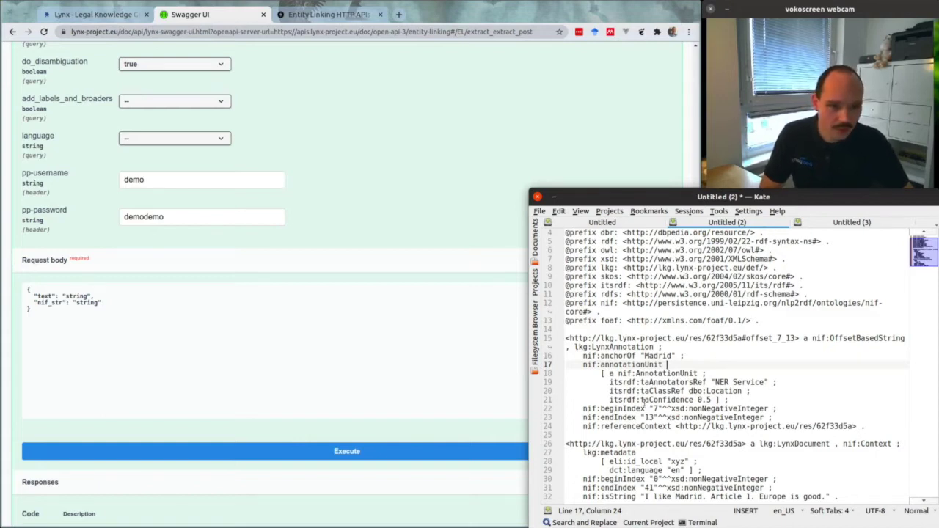
{"action": "left_click_drag", "start_coordinate": [826, 497], "coordinate": [645, 497]}
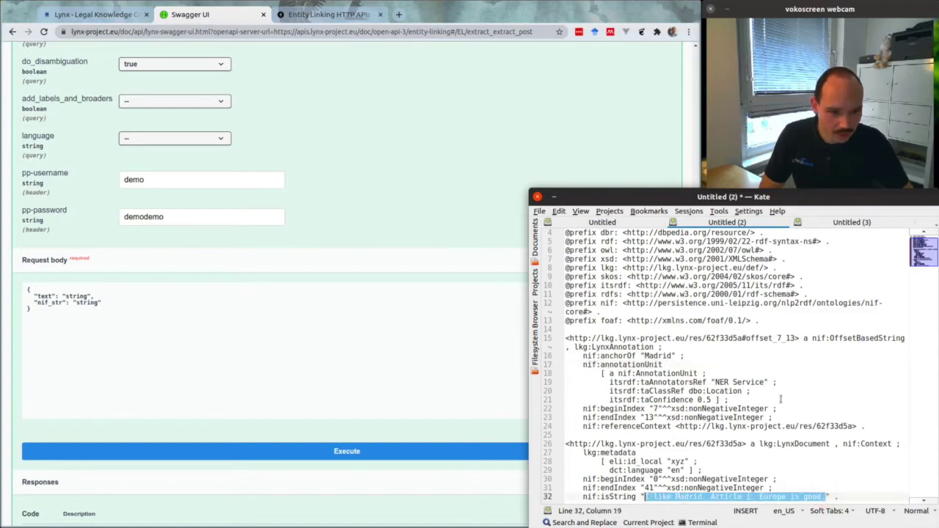
{"action": "left_click", "coordinate": [779, 497]}
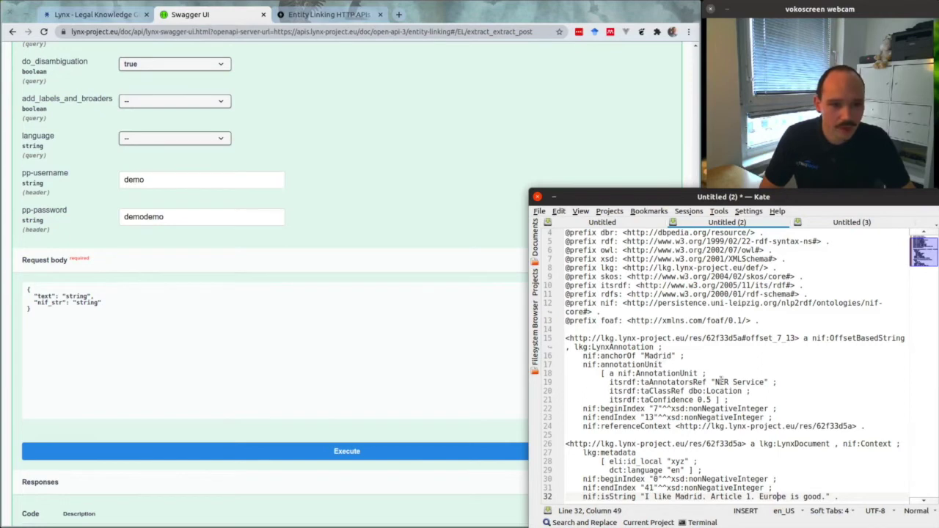
{"action": "left_click_drag", "start_coordinate": [716, 379], "coordinate": [765, 381]}
{"action": "double_click", "coordinate": [657, 356]}
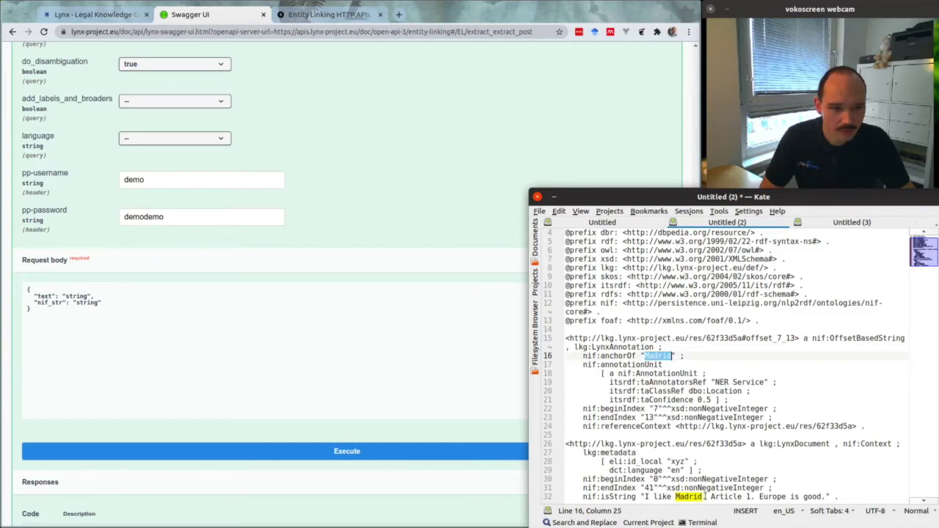
{"action": "left_click", "coordinate": [609, 223]}
{"action": "left_click_drag", "start_coordinate": [577, 453], "coordinate": [519, 231]}
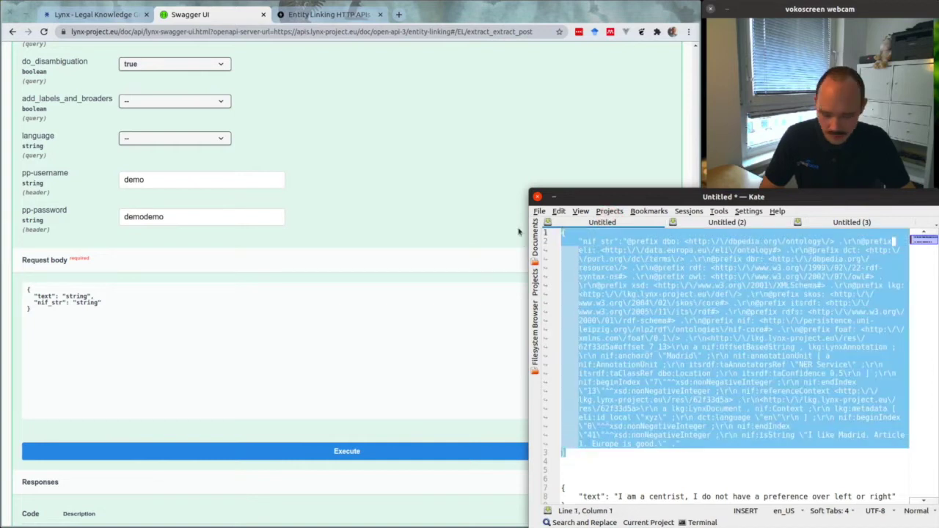
Copy the nif_str JSON from Kate and paste it over the /extract placeholder request body
{"action": "key", "text": "ctrl+c"}
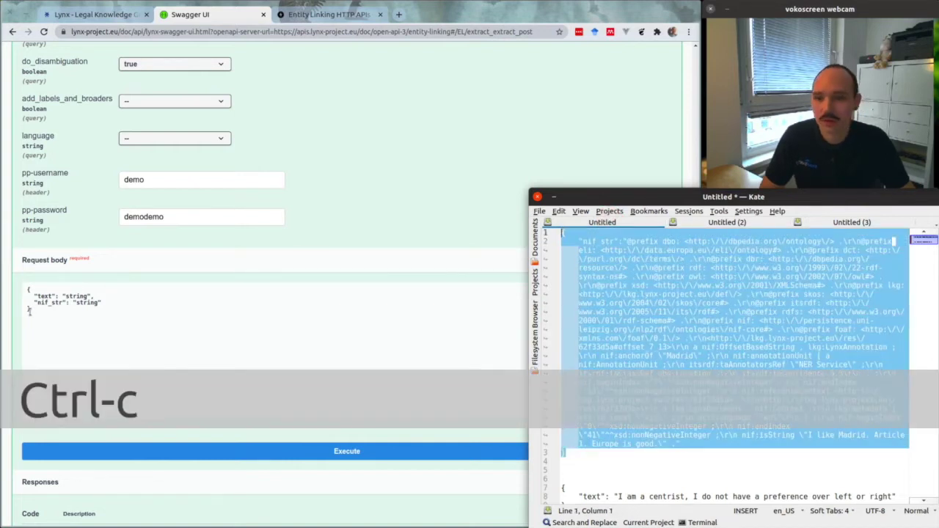
{"action": "left_click", "coordinate": [31, 310]}
{"action": "left_click_drag", "start_coordinate": [31, 309], "coordinate": [16, 281]}
{"action": "key", "text": "ctrl+v"}
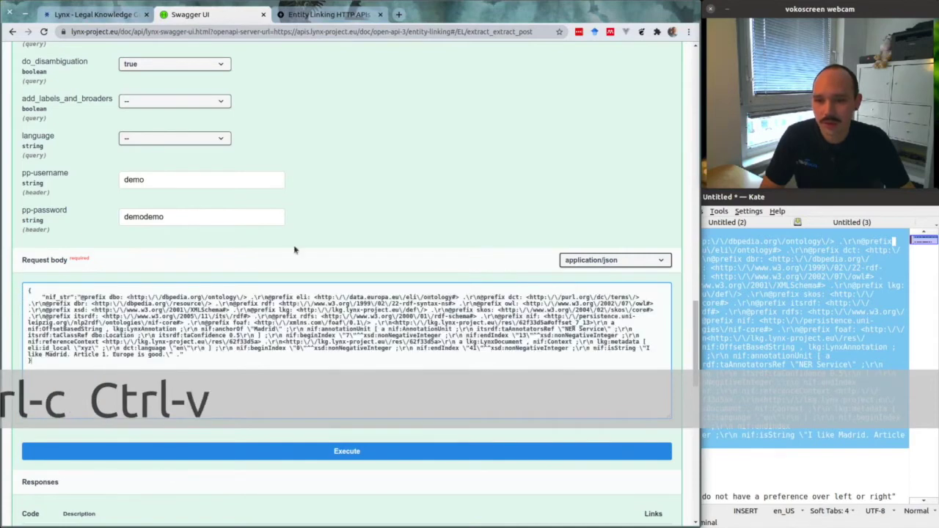
{"action": "left_click", "coordinate": [373, 227]}
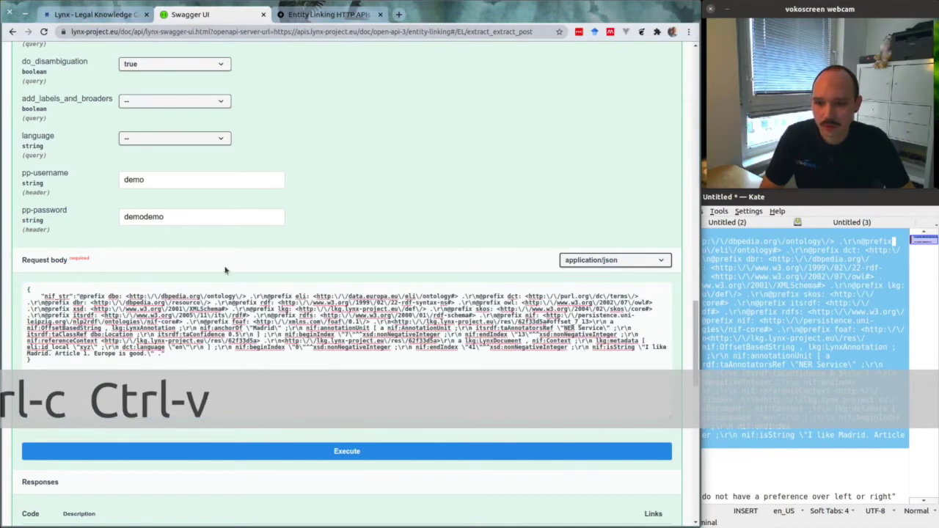
Execute the /extract request and view the 200 Turtle response annotating 'Europe'
{"action": "left_click", "coordinate": [348, 458]}
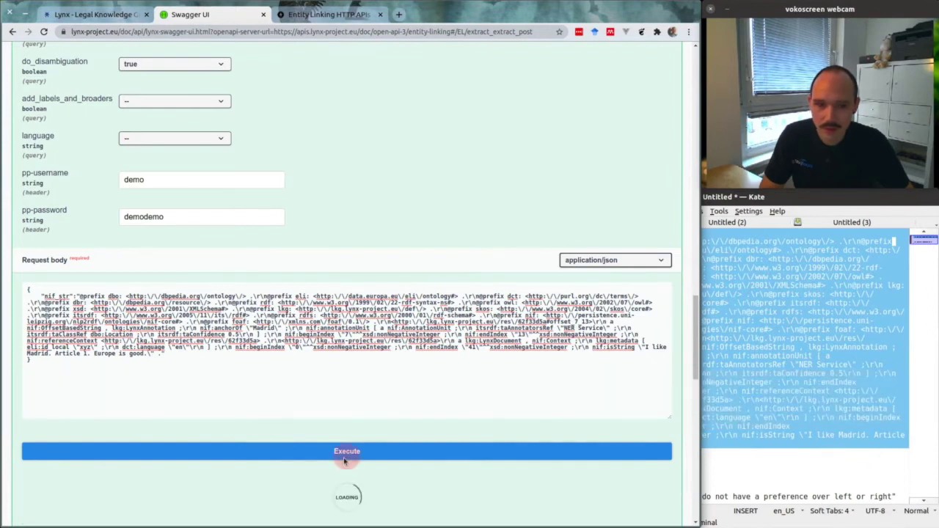
{"action": "scroll", "coordinate": [321, 162], "scroll_direction": "down", "scroll_amount": 3}
{"action": "scroll", "coordinate": [343, 273], "scroll_direction": "down", "scroll_amount": 4}
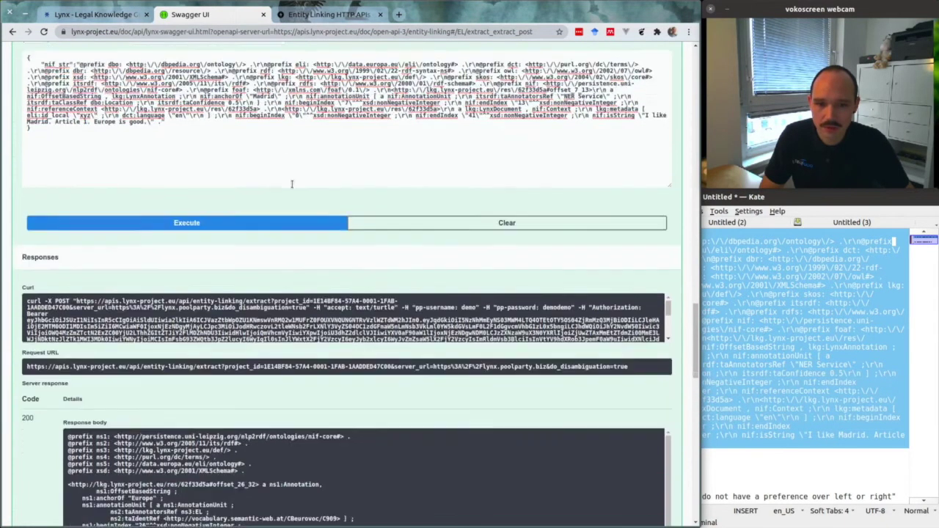
{"action": "scroll", "coordinate": [247, 176], "scroll_direction": "down", "scroll_amount": 1}
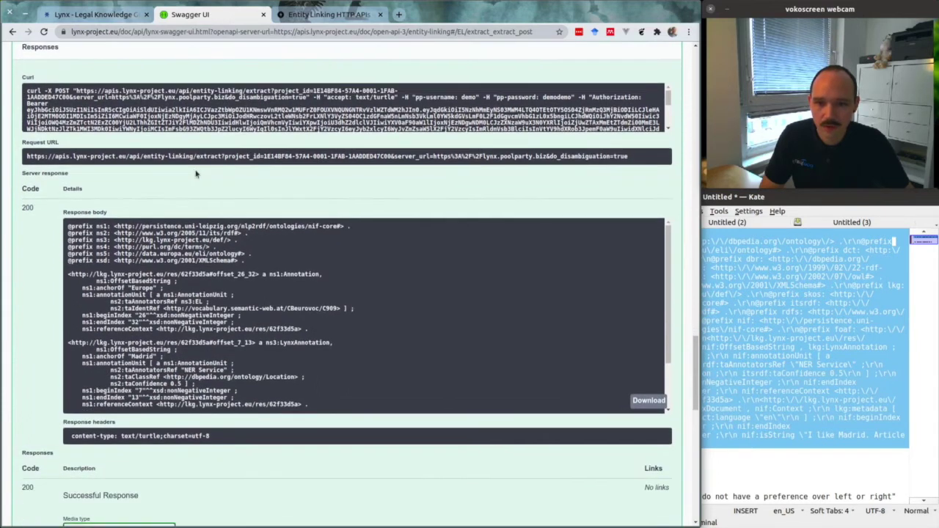
{"action": "scroll", "coordinate": [312, 270], "scroll_direction": "down", "scroll_amount": 4}
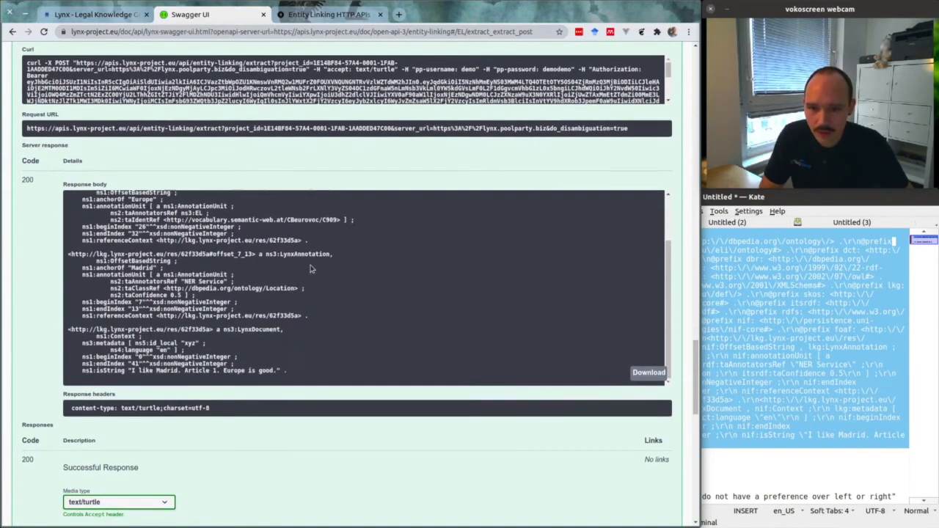
{"action": "scroll", "coordinate": [46, 260], "scroll_direction": "up", "scroll_amount": 1}
{"action": "scroll", "coordinate": [224, 252], "scroll_direction": "up", "scroll_amount": 2}
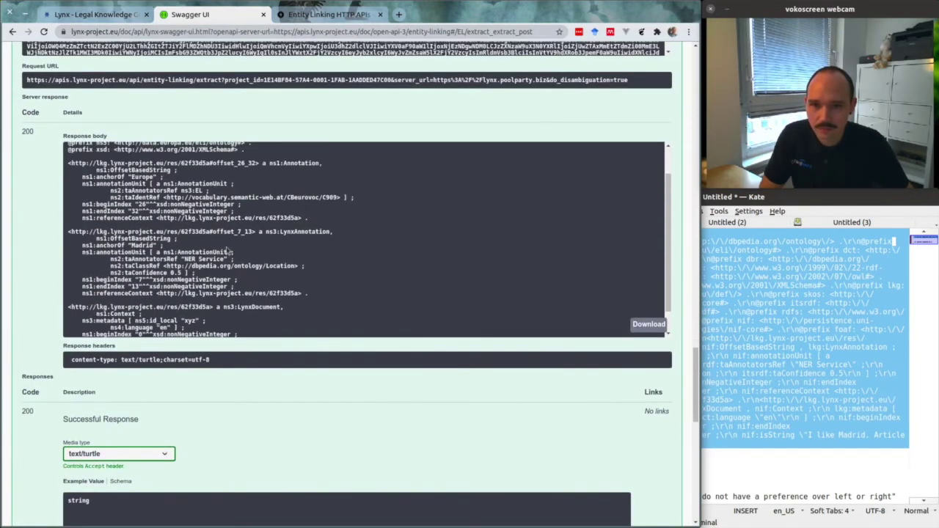
{"action": "scroll", "coordinate": [215, 206], "scroll_direction": "down", "scroll_amount": 2}
{"action": "double_click", "coordinate": [141, 220]}
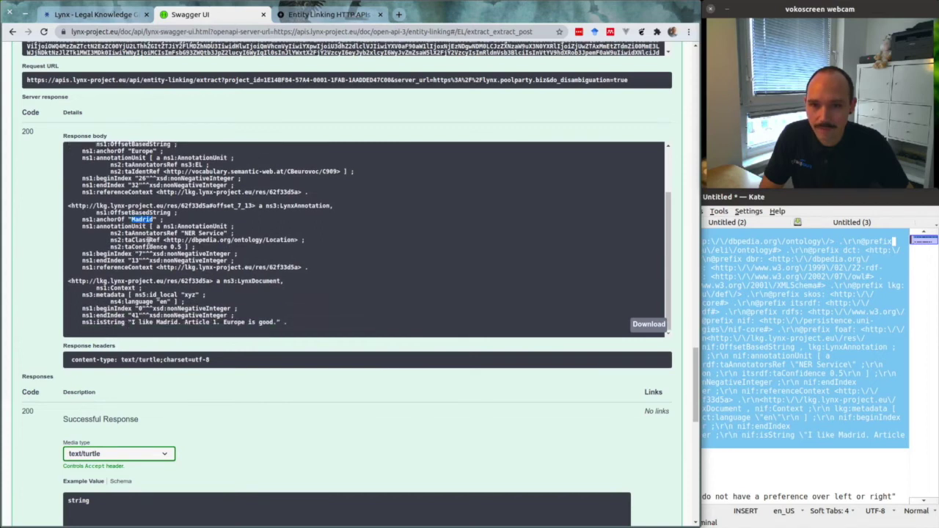
{"action": "scroll", "coordinate": [158, 229], "scroll_direction": "up", "scroll_amount": 1}
{"action": "double_click", "coordinate": [143, 177]}
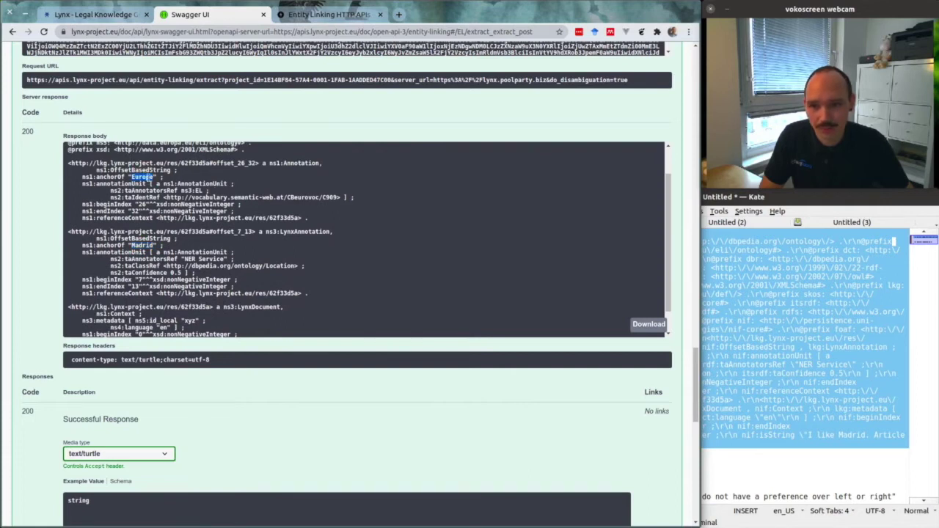
{"action": "scroll", "coordinate": [209, 243], "scroll_direction": "down", "scroll_amount": 1}
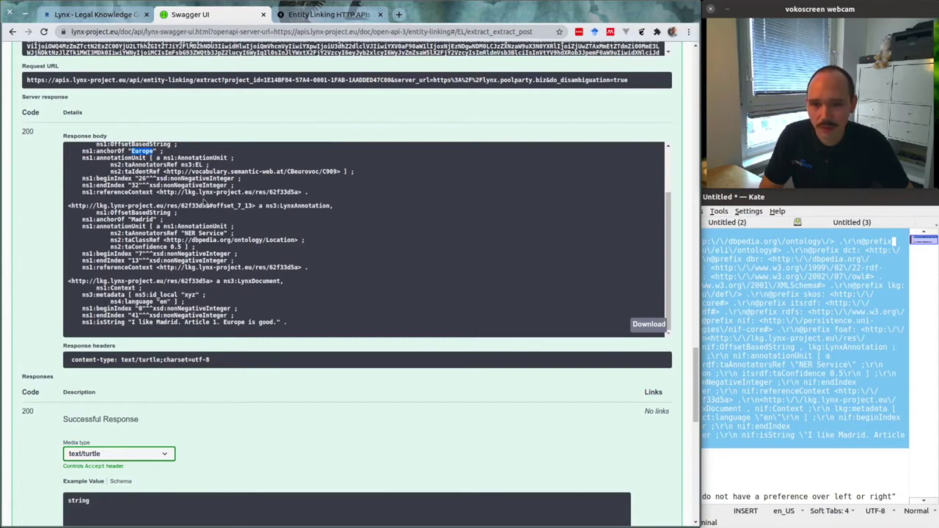
{"action": "left_click_drag", "start_coordinate": [289, 172], "coordinate": [344, 174]}
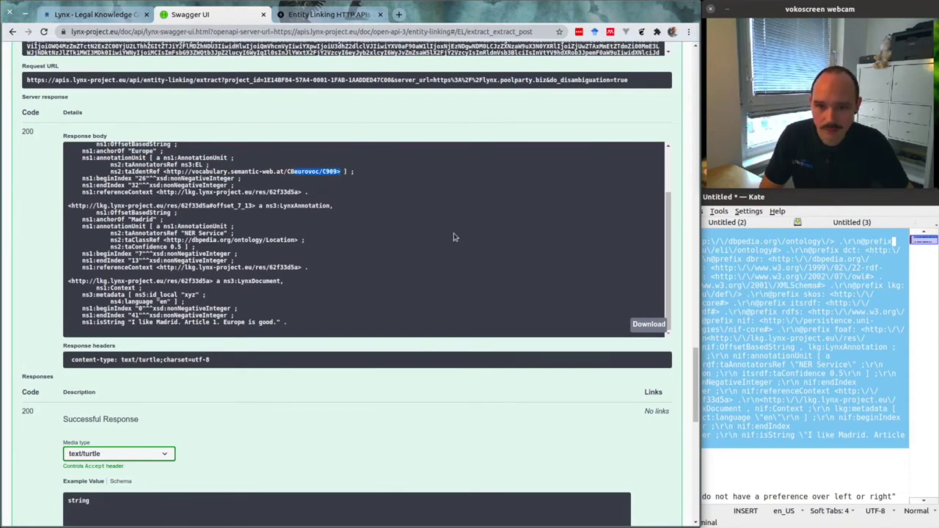
{"action": "scroll", "coordinate": [454, 237], "scroll_direction": "up", "scroll_amount": 1}
{"action": "scroll", "coordinate": [454, 237], "scroll_direction": "down", "scroll_amount": 1}
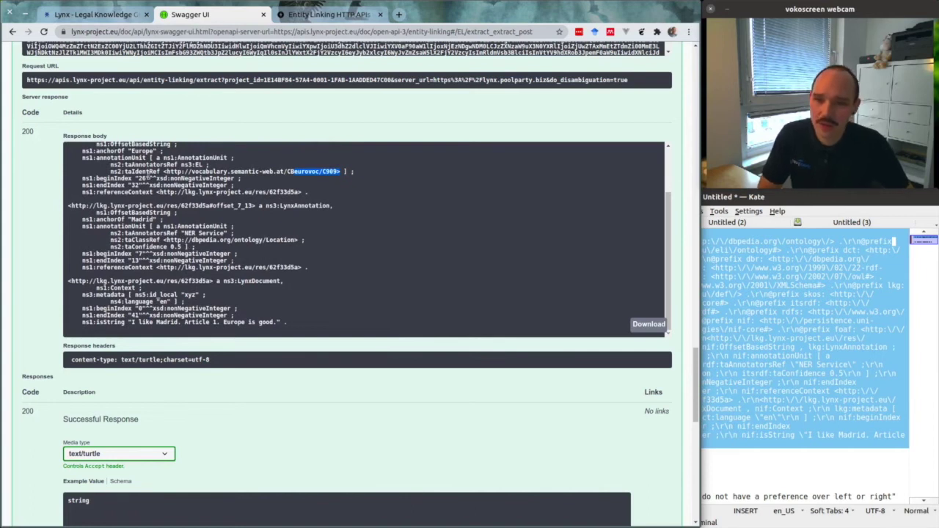
{"action": "scroll", "coordinate": [294, 275], "scroll_direction": "up", "scroll_amount": 2}
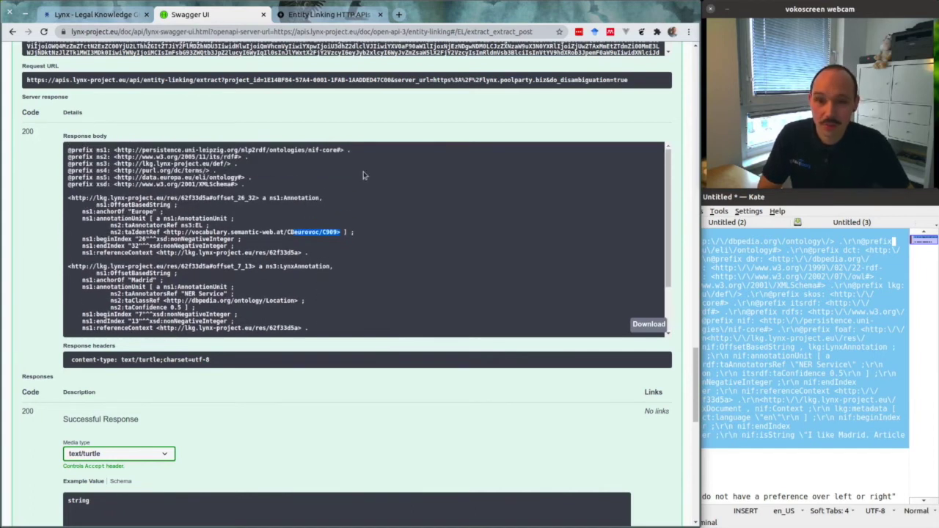
{"action": "scroll", "coordinate": [365, 132], "scroll_direction": "up", "scroll_amount": 4}
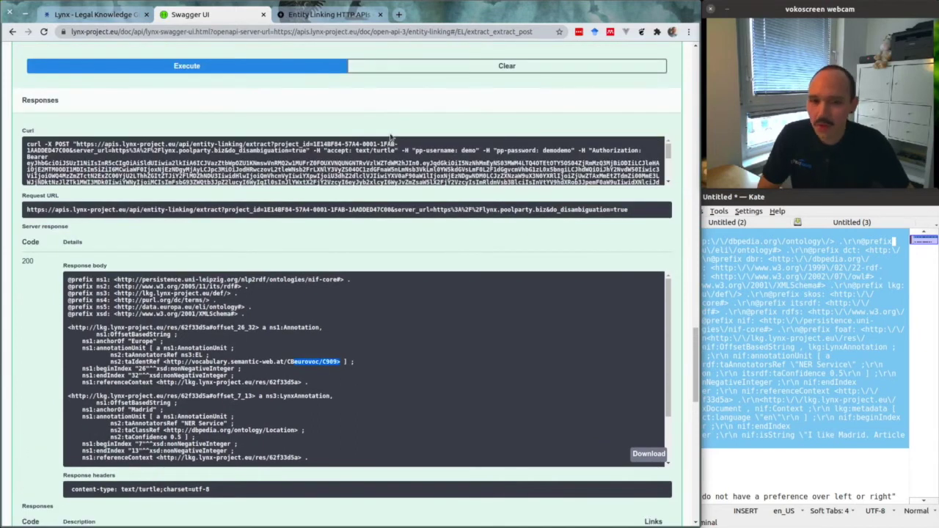
In Kate, copy the plain-text JSON snippet from lines 7–9
{"action": "left_click", "coordinate": [801, 360]}
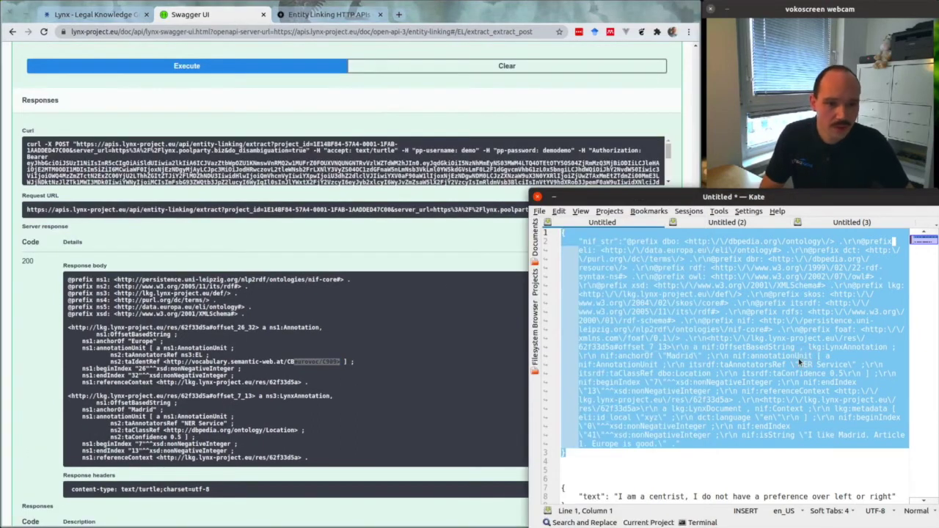
{"action": "left_click", "coordinate": [732, 376]}
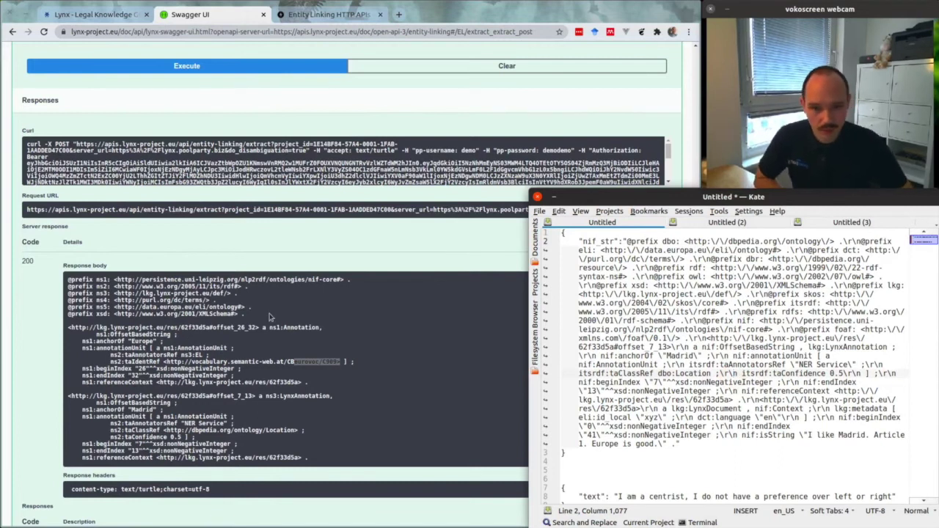
{"action": "scroll", "coordinate": [732, 367], "scroll_direction": "down", "scroll_amount": 1}
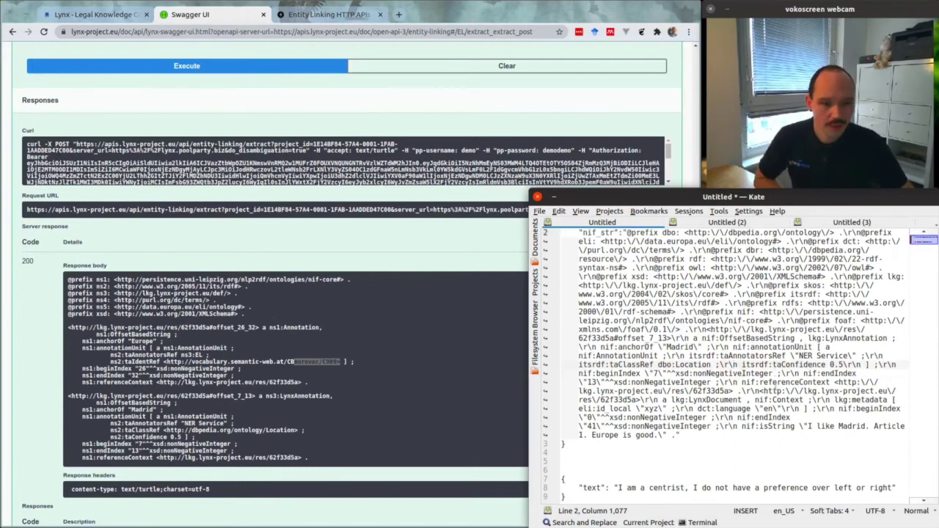
{"action": "left_click_drag", "start_coordinate": [565, 499], "coordinate": [558, 477]}
{"action": "key", "text": "ctrl+c"}
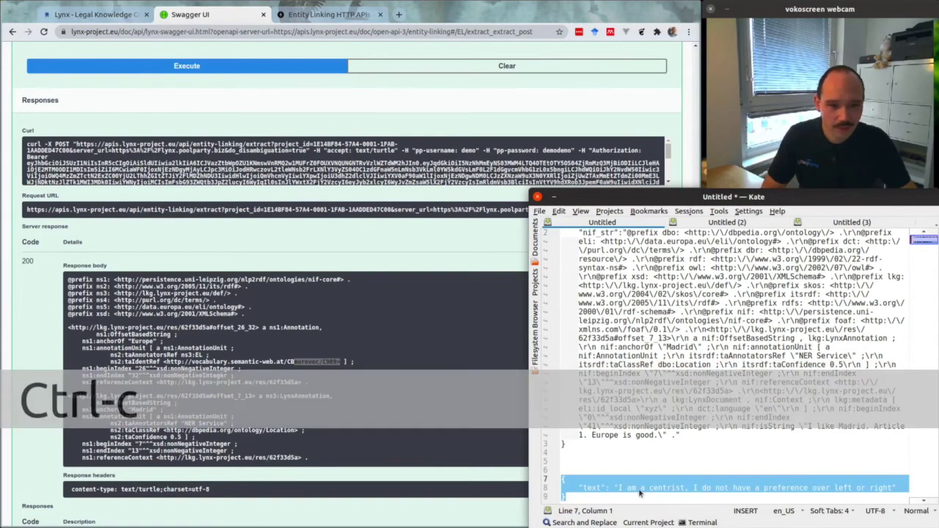
{"action": "left_click", "coordinate": [636, 488]}
Replace the Swagger /extract request body with the pasted centrist-sentence JSON
{"action": "left_click", "coordinate": [185, 248]}
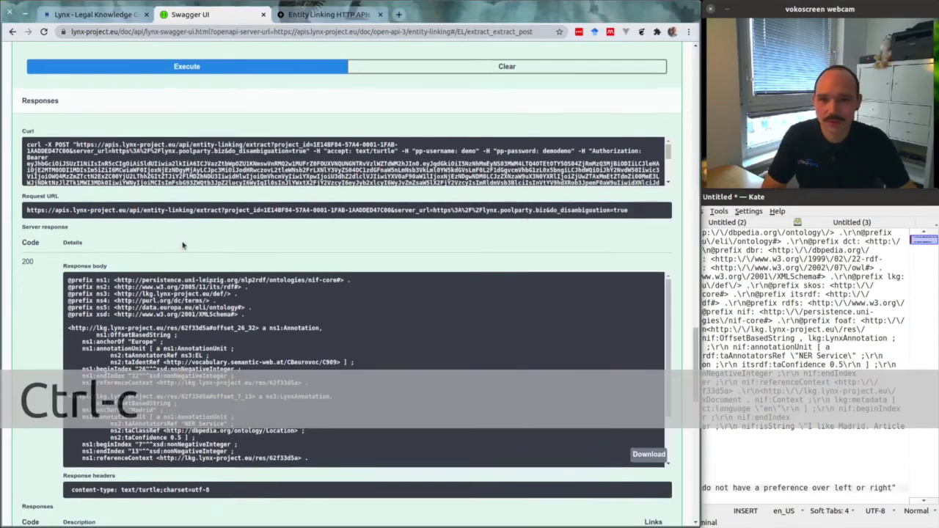
{"action": "scroll", "coordinate": [186, 248], "scroll_direction": "up", "scroll_amount": 5}
{"action": "left_click_drag", "start_coordinate": [46, 258], "coordinate": [28, 186]}
{"action": "key", "text": "ctrl+v"}
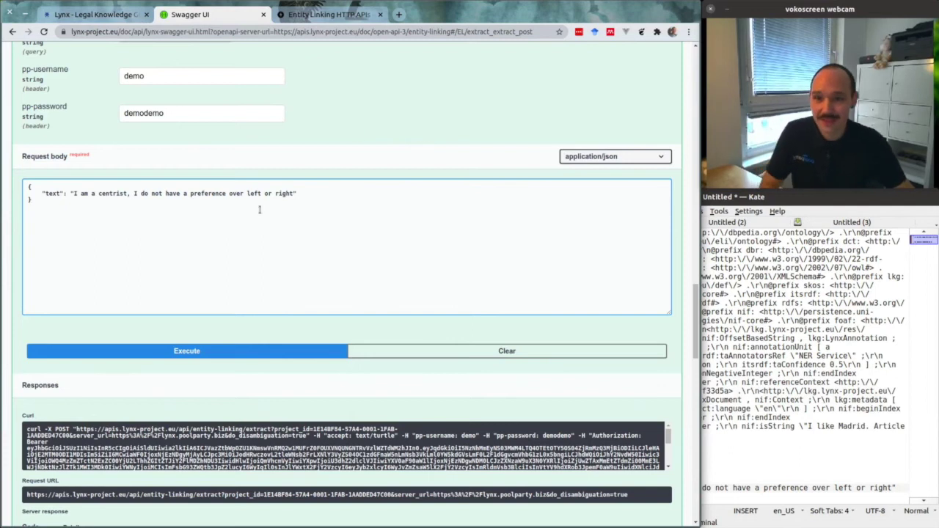
{"action": "scroll", "coordinate": [218, 215], "scroll_direction": "down", "scroll_amount": 1}
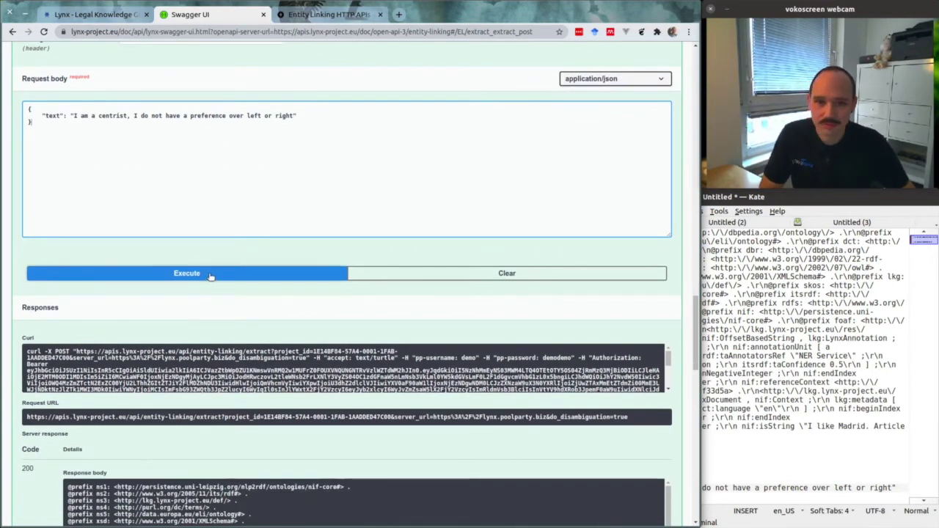
Execute the plain-text request, get a 400 missing-language error, and compare with the Turtle example's dct:language "en"
{"action": "left_click", "coordinate": [210, 274]}
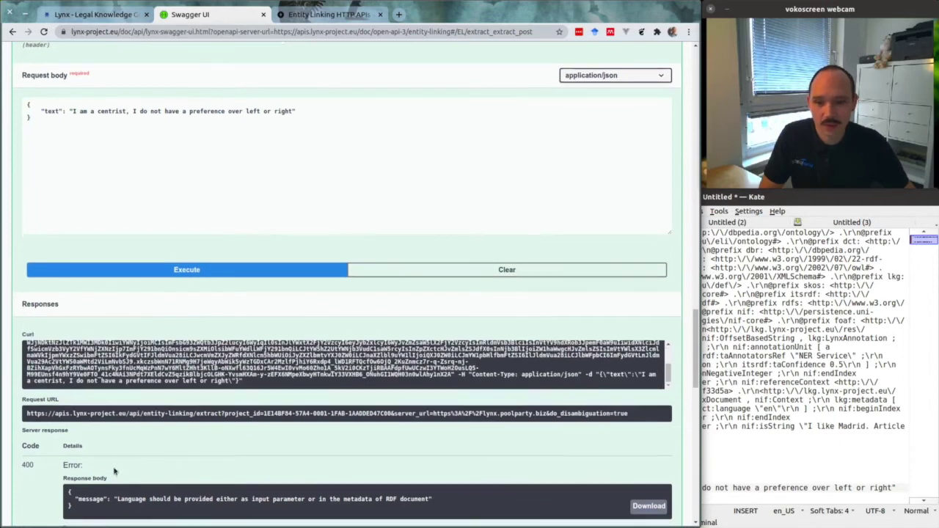
{"action": "scroll", "coordinate": [125, 484], "scroll_direction": "down", "scroll_amount": 1}
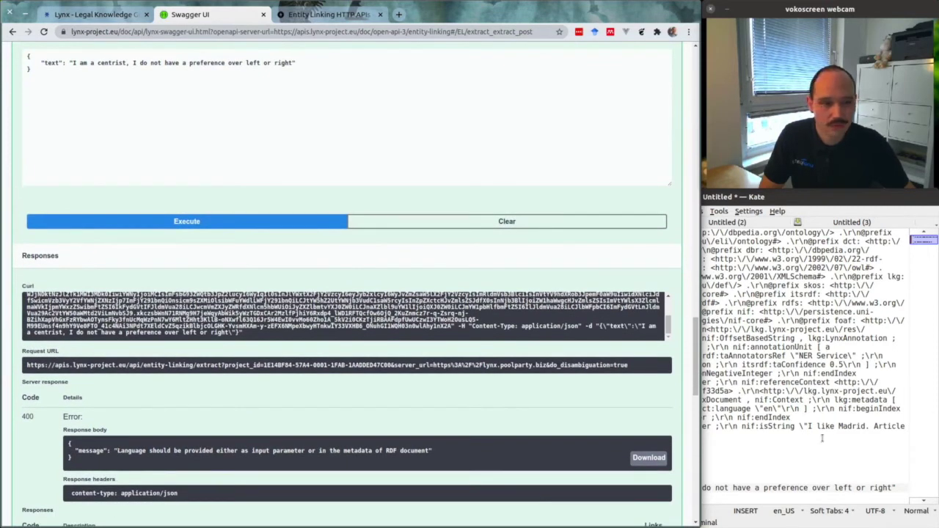
{"action": "left_click", "coordinate": [737, 222]}
{"action": "left_click", "coordinate": [675, 383]}
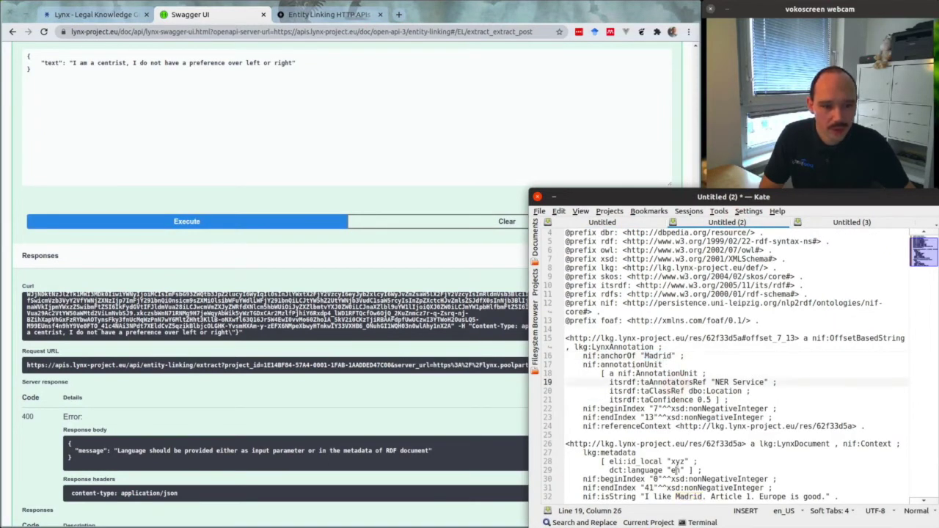
{"action": "left_click_drag", "start_coordinate": [607, 470], "coordinate": [684, 471]}
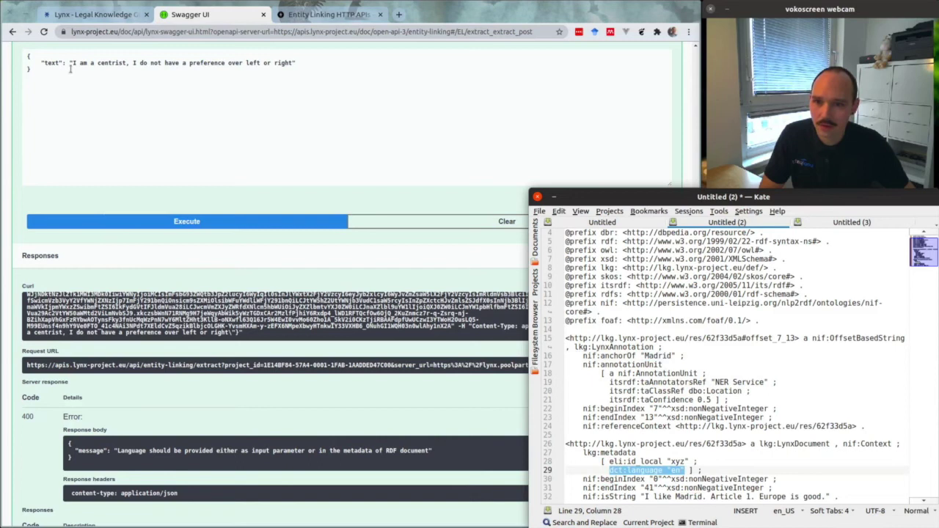
{"action": "left_click", "coordinate": [44, 65]}
{"action": "scroll", "coordinate": [115, 176], "scroll_direction": "up", "scroll_amount": 5}
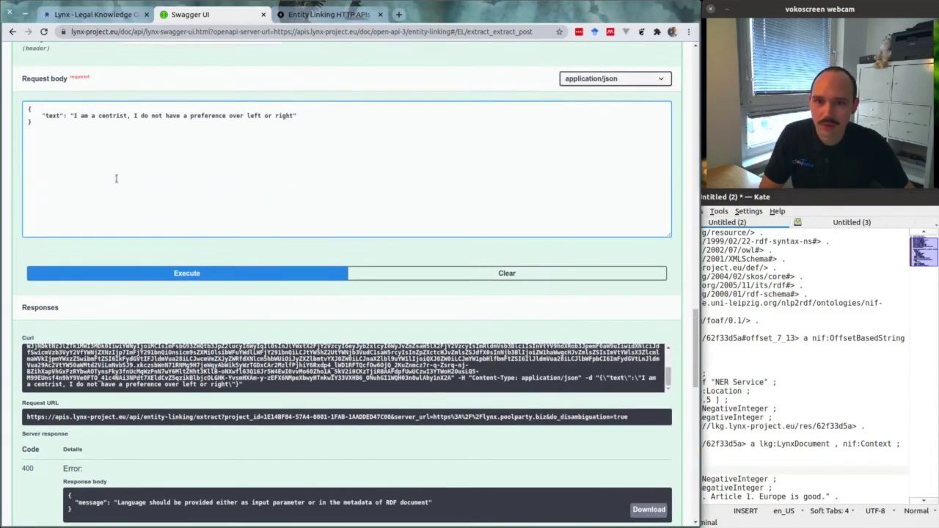
{"action": "scroll", "coordinate": [147, 209], "scroll_direction": "up", "scroll_amount": 1}
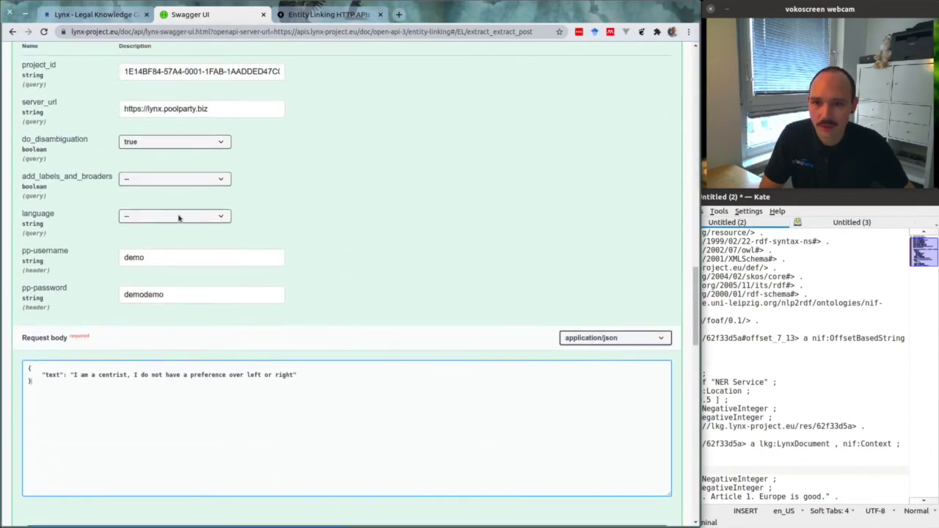
Set the /extract language parameter to en
{"action": "left_click", "coordinate": [178, 217]}
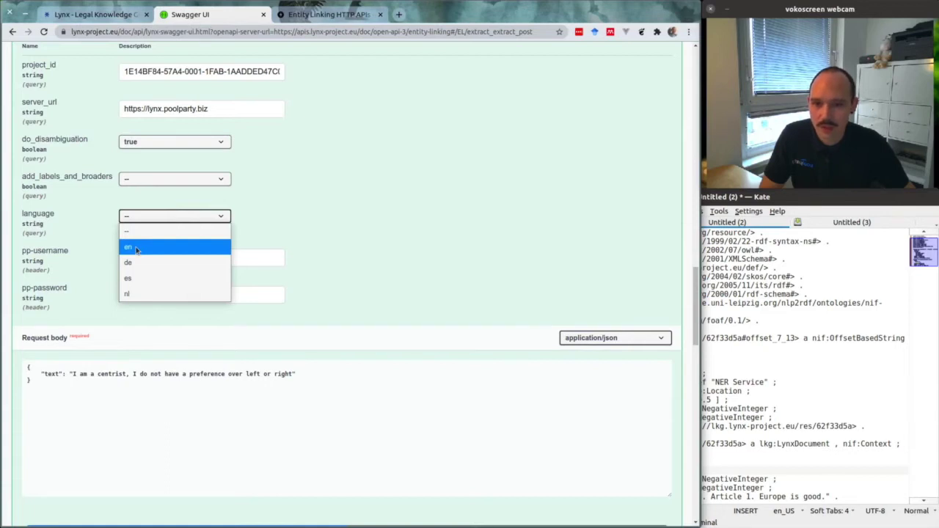
{"action": "left_click", "coordinate": [136, 248]}
{"action": "left_click", "coordinate": [372, 233]}
{"action": "scroll", "coordinate": [359, 147], "scroll_direction": "down", "scroll_amount": 2}
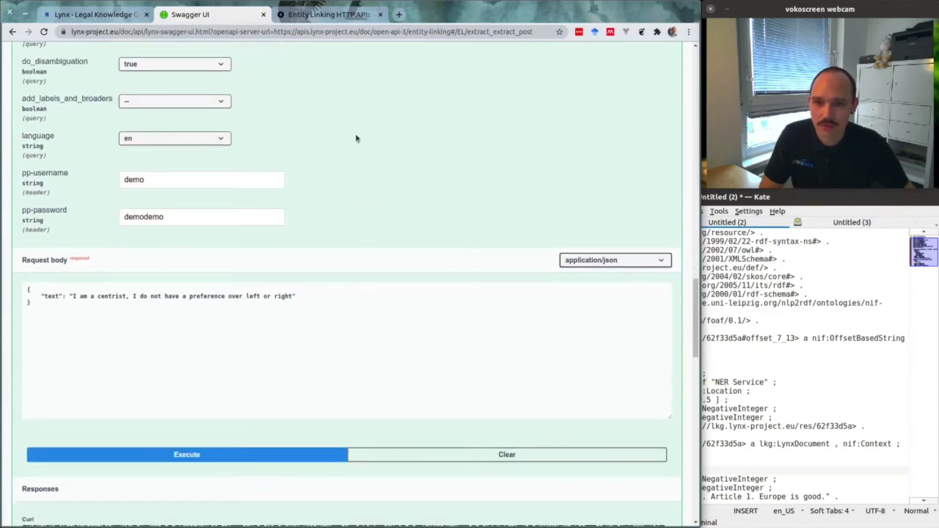
{"action": "scroll", "coordinate": [283, 115], "scroll_direction": "up", "scroll_amount": 1}
Set do_disambiguation to false
{"action": "left_click", "coordinate": [198, 116]}
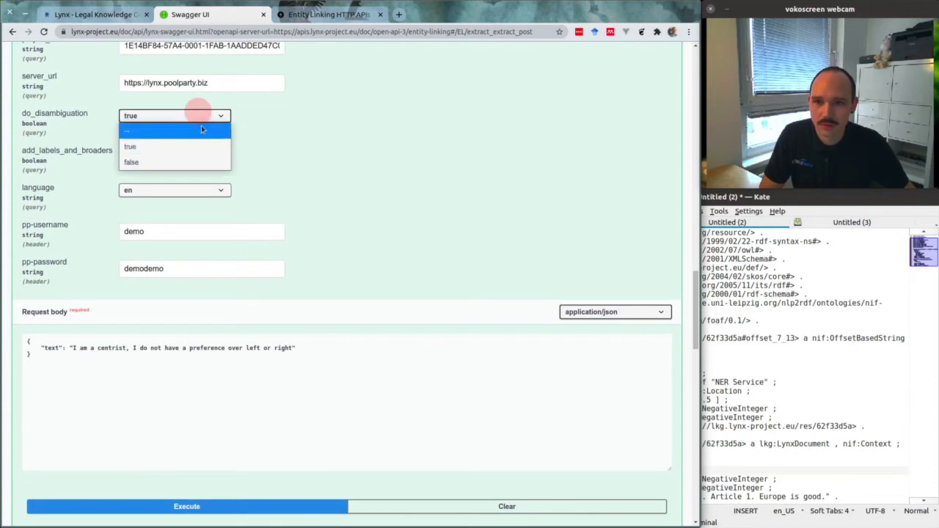
{"action": "left_click", "coordinate": [181, 162]}
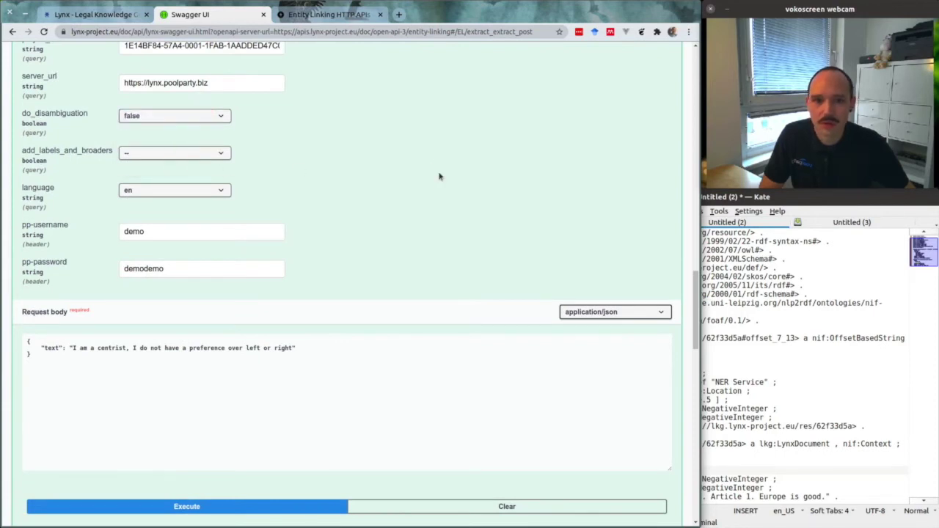
{"action": "scroll", "coordinate": [436, 173], "scroll_direction": "down", "scroll_amount": 2}
{"action": "scroll", "coordinate": [430, 166], "scroll_direction": "down", "scroll_amount": 3}
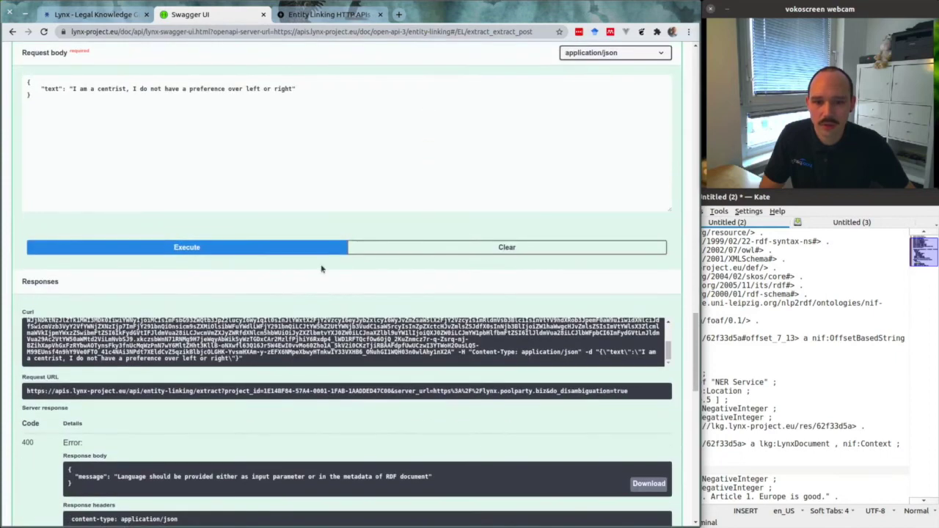
Execute the request and inspect the 200 response tagging 'left' with C1137/C4435 and 'right' with C582
{"action": "left_click", "coordinate": [207, 252]}
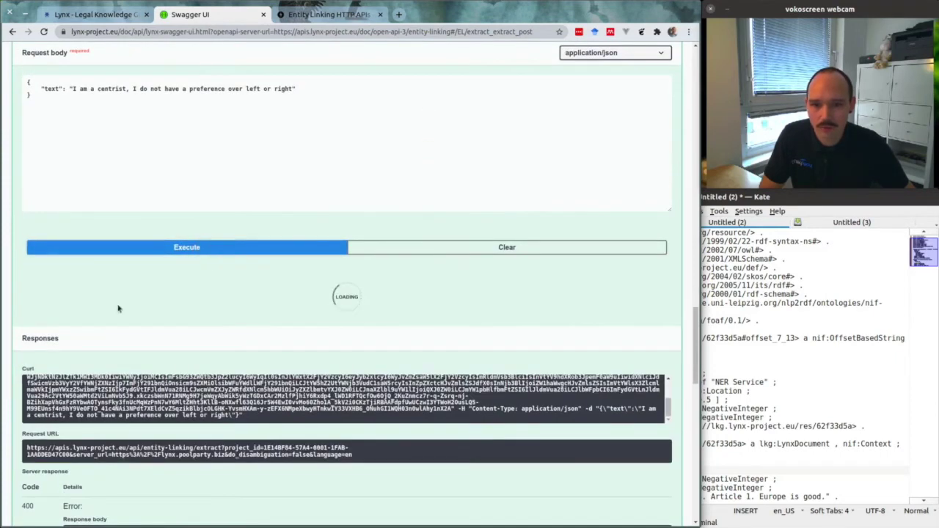
{"action": "scroll", "coordinate": [115, 304], "scroll_direction": "down", "scroll_amount": 1}
{"action": "scroll", "coordinate": [103, 298], "scroll_direction": "down", "scroll_amount": 6}
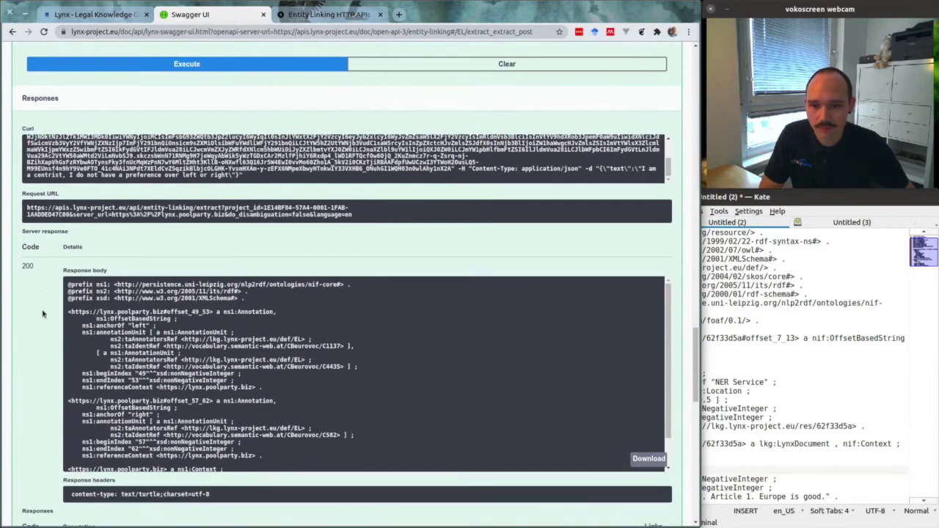
{"action": "scroll", "coordinate": [296, 204], "scroll_direction": "down", "scroll_amount": 1}
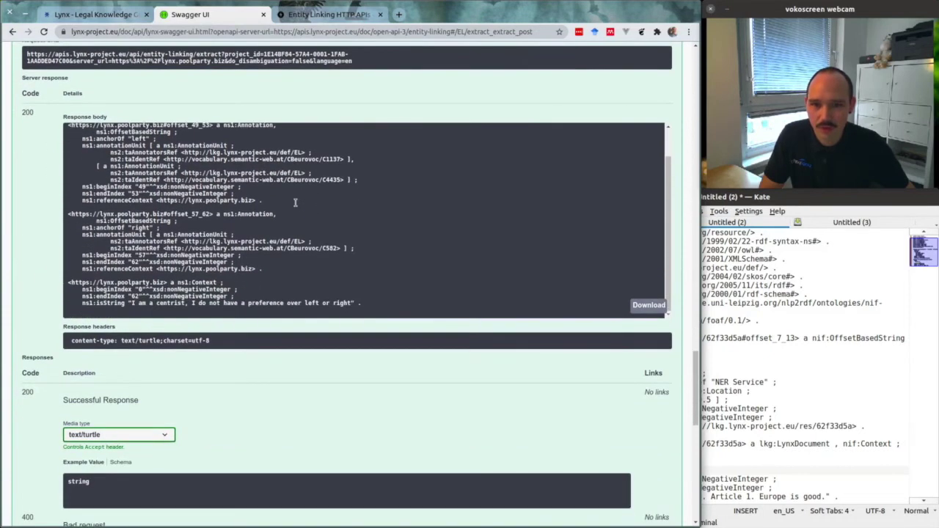
{"action": "left_click_drag", "start_coordinate": [131, 303], "coordinate": [349, 300]}
{"action": "left_click", "coordinate": [170, 229]}
{"action": "scroll", "coordinate": [167, 224], "scroll_direction": "up", "scroll_amount": 1}
{"action": "double_click", "coordinate": [139, 164]}
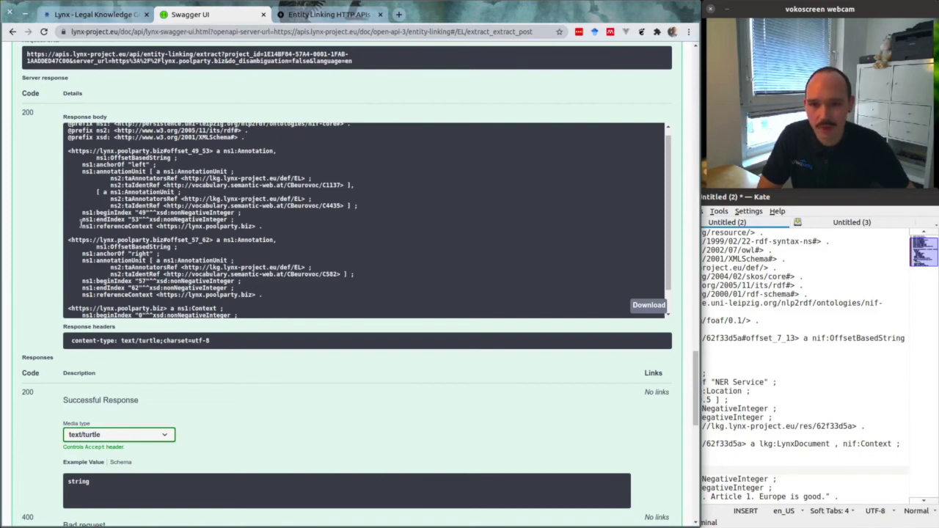
{"action": "scroll", "coordinate": [56, 263], "scroll_direction": "up", "scroll_amount": 3}
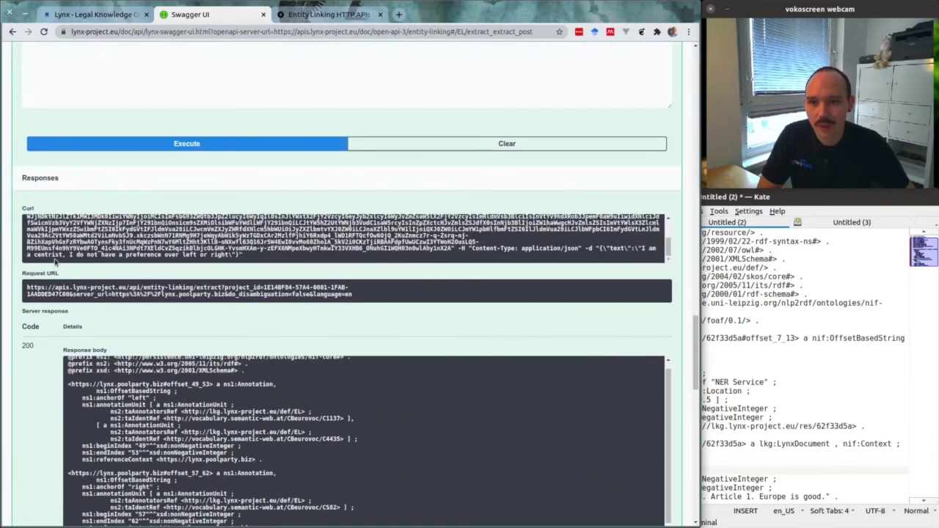
{"action": "scroll", "coordinate": [56, 263], "scroll_direction": "up", "scroll_amount": 2}
{"action": "scroll", "coordinate": [81, 215], "scroll_direction": "up", "scroll_amount": 6}
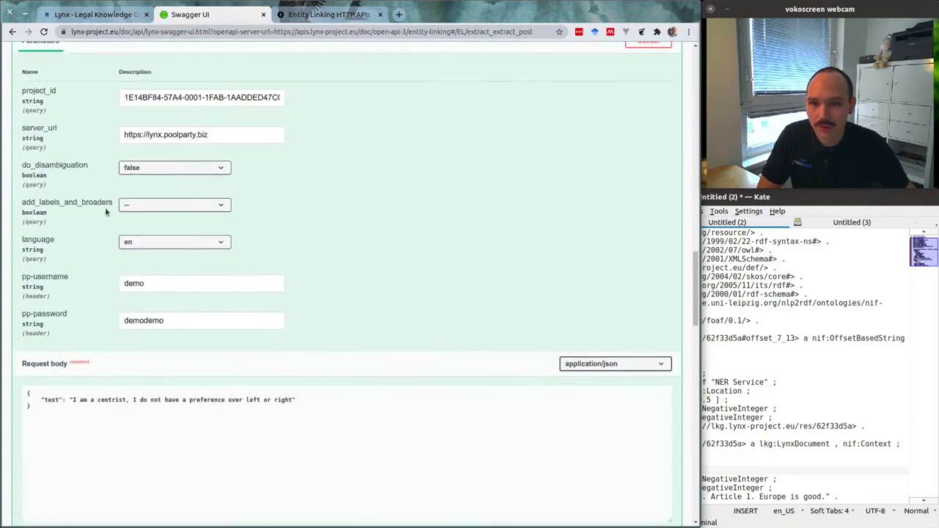
Set add_labels_and_broaders to true and execute the /extract request again
{"action": "left_click", "coordinate": [169, 204]}
{"action": "left_click", "coordinate": [168, 234]}
{"action": "scroll", "coordinate": [309, 189], "scroll_direction": "down", "scroll_amount": 2}
{"action": "scroll", "coordinate": [309, 189], "scroll_direction": "down", "scroll_amount": 3}
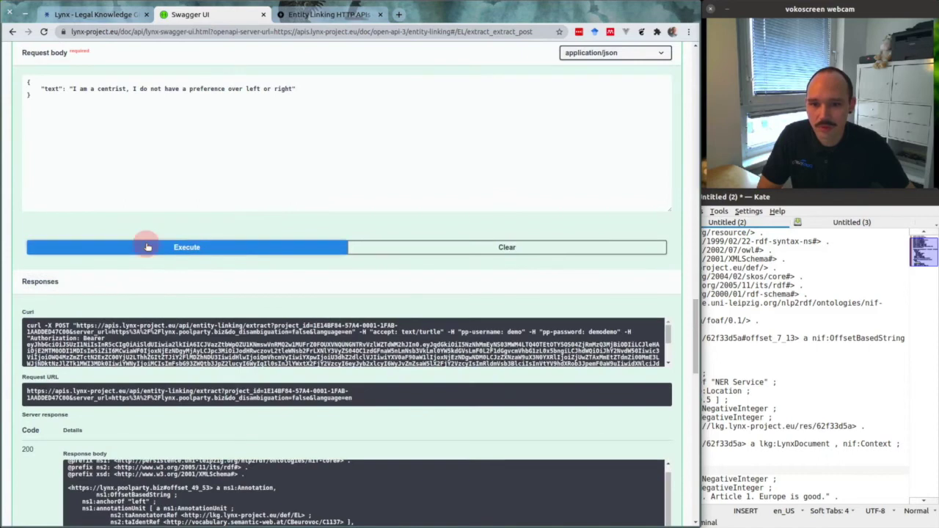
{"action": "left_click", "coordinate": [144, 245]}
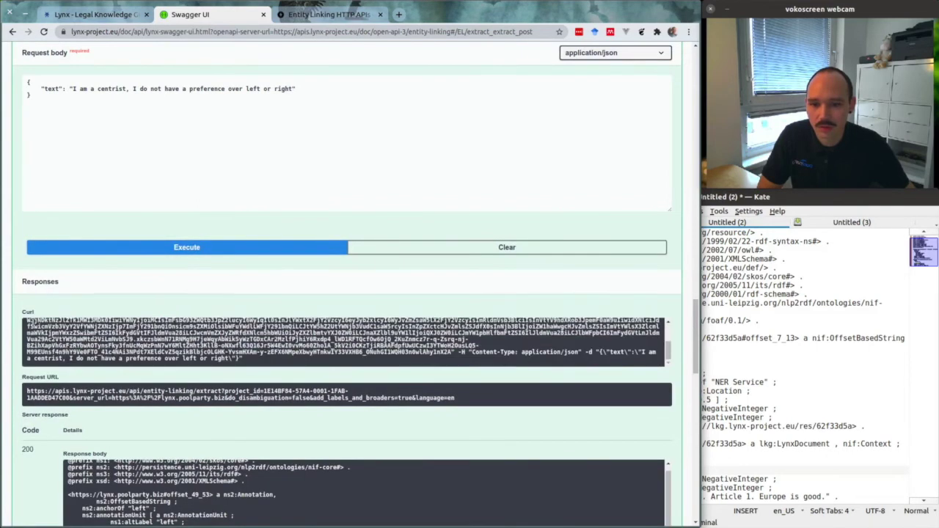
Inspect the response labels 'political left' (C1137) and altLabel 'leave' for rest period (C4435)
{"action": "scroll", "coordinate": [39, 380], "scroll_direction": "down", "scroll_amount": 5}
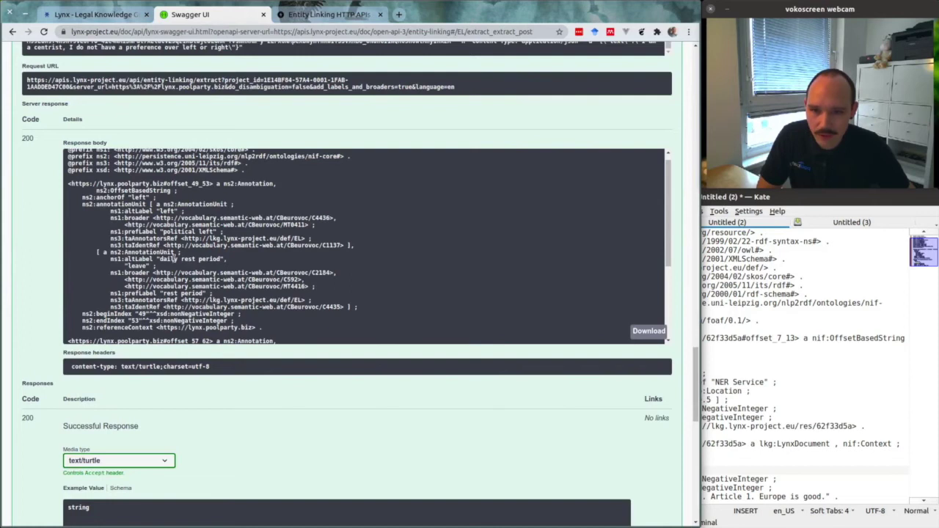
{"action": "left_click_drag", "start_coordinate": [213, 231], "coordinate": [161, 232]}
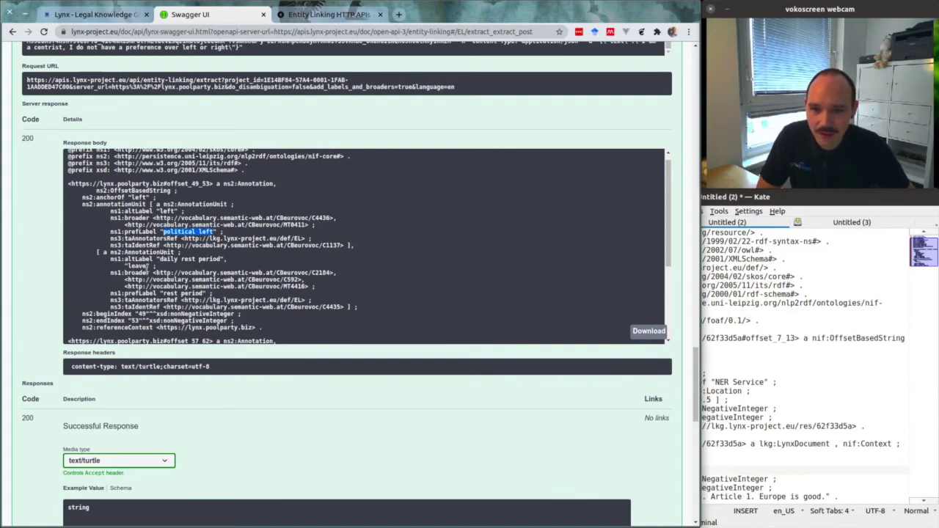
{"action": "left_click_drag", "start_coordinate": [147, 267], "coordinate": [127, 264]}
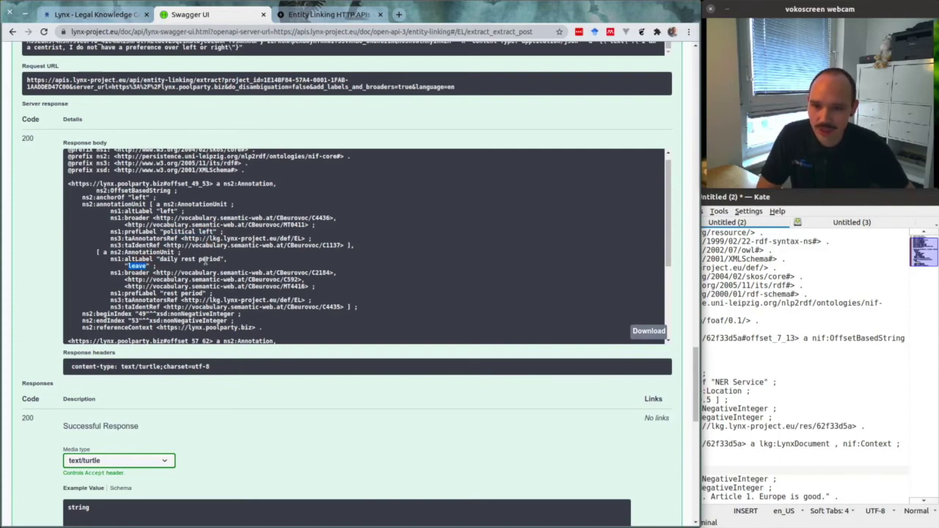
{"action": "left_click", "coordinate": [246, 260]}
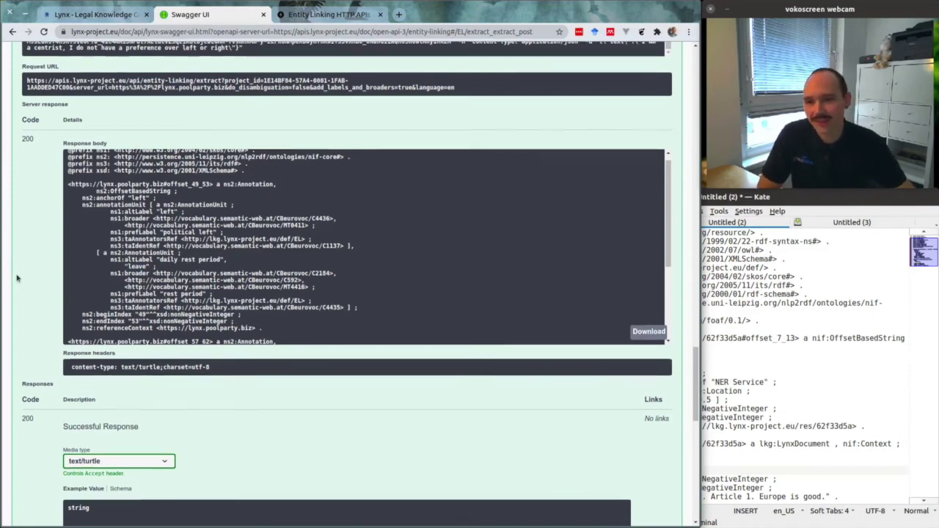
{"action": "scroll", "coordinate": [17, 294], "scroll_direction": "up", "scroll_amount": 2}
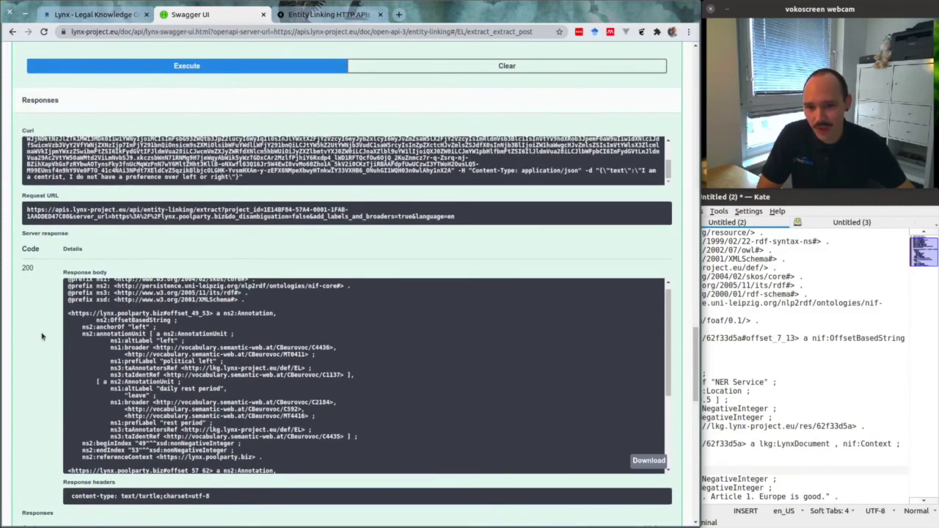
{"action": "scroll", "coordinate": [42, 337], "scroll_direction": "up", "scroll_amount": 7}
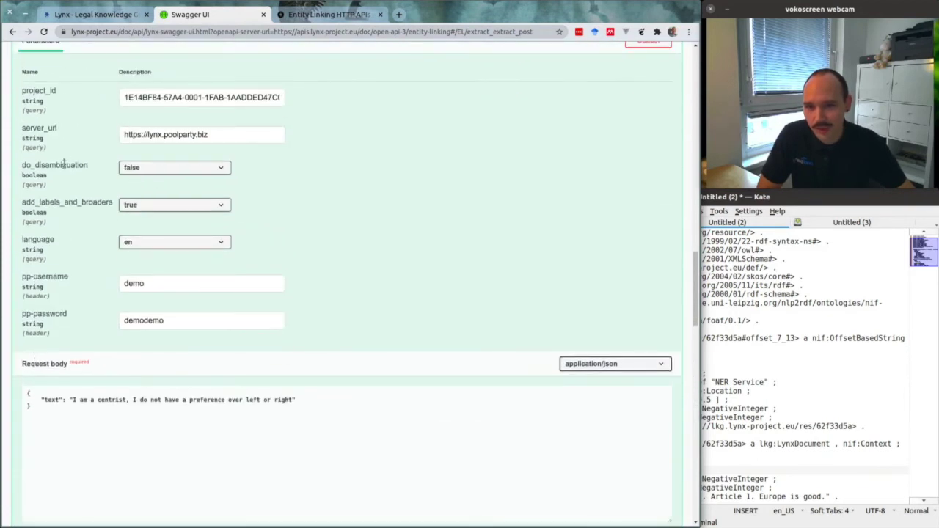
Set do_disambiguation back to true and execute the /extract request
{"action": "left_click", "coordinate": [195, 169]}
{"action": "left_click", "coordinate": [195, 197]}
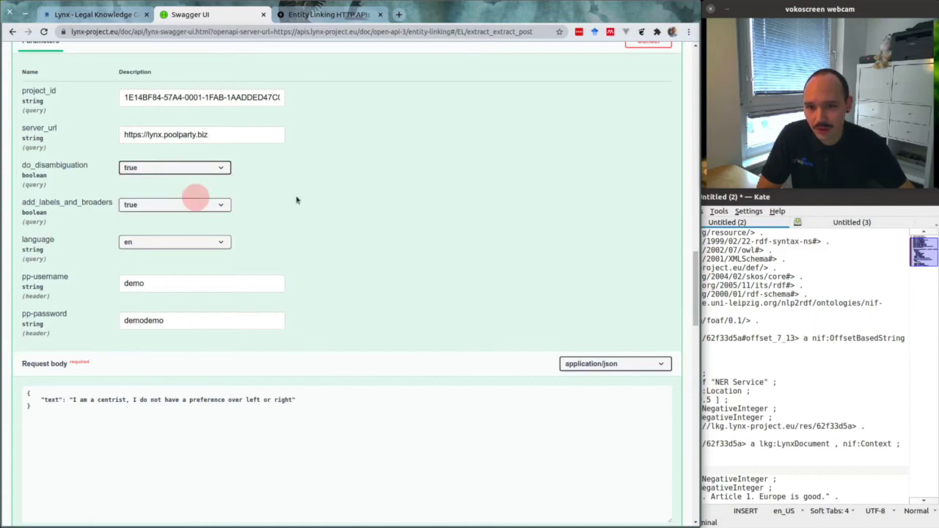
{"action": "scroll", "coordinate": [301, 195], "scroll_direction": "down", "scroll_amount": 2}
{"action": "scroll", "coordinate": [302, 190], "scroll_direction": "down", "scroll_amount": 2}
{"action": "left_click", "coordinate": [206, 326]}
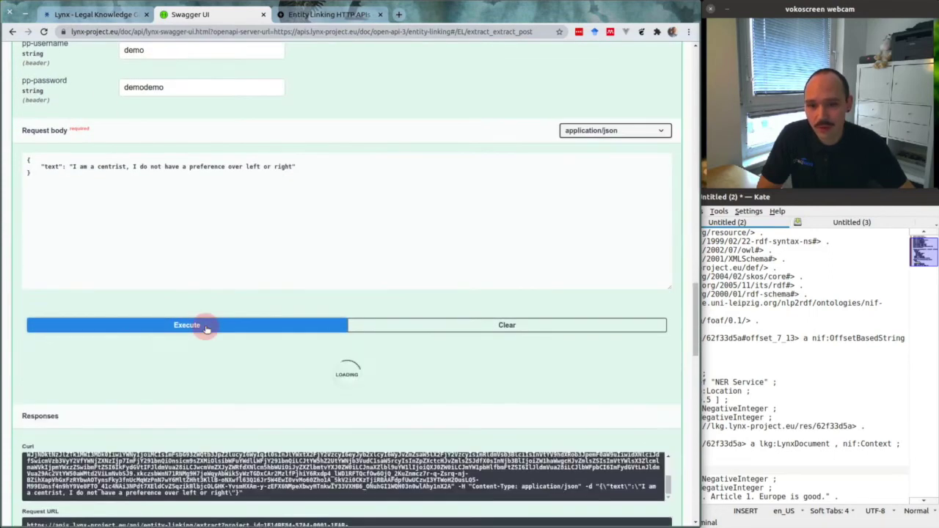
{"action": "scroll", "coordinate": [63, 355], "scroll_direction": "down", "scroll_amount": 5}
Log out and re-authorize in the Available authorizations dialog to refresh access
{"action": "scroll", "coordinate": [440, 213], "scroll_direction": "up", "scroll_amount": 2}
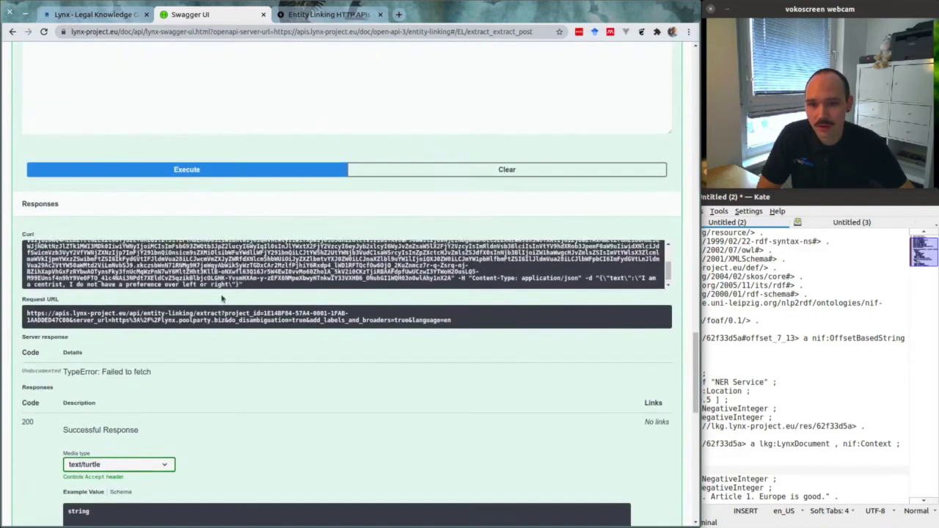
{"action": "scroll", "coordinate": [675, 153], "scroll_direction": "up", "scroll_amount": 10}
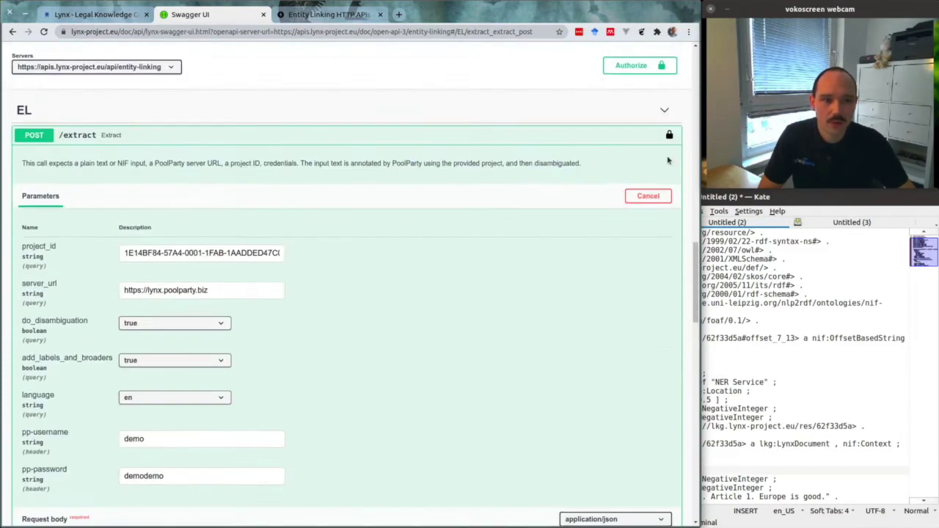
{"action": "scroll", "coordinate": [668, 160], "scroll_direction": "up", "scroll_amount": 3}
{"action": "left_click", "coordinate": [640, 247]}
{"action": "left_click", "coordinate": [327, 365]}
{"action": "left_click", "coordinate": [326, 379]}
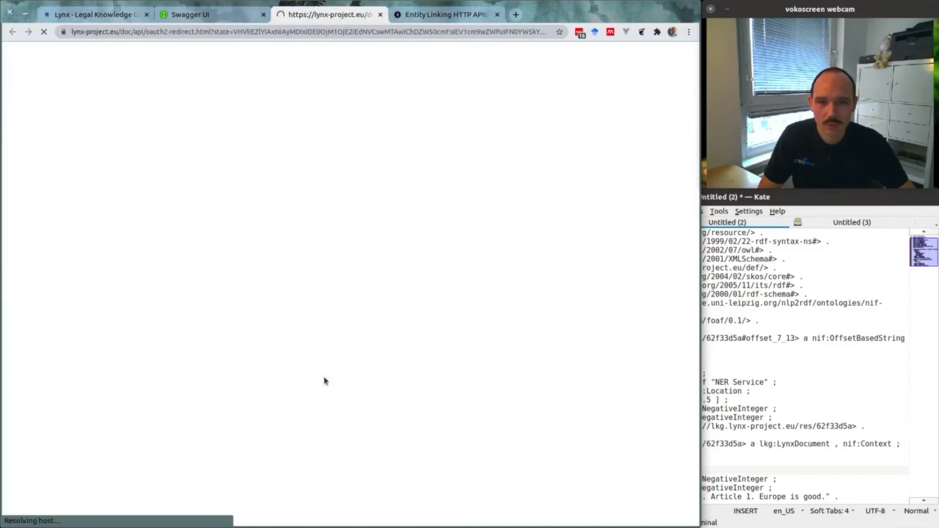
{"action": "left_click", "coordinate": [496, 187]}
Resend /extract and confirm 'left' links only to 'political left' in the Turtle response
{"action": "scroll", "coordinate": [221, 198], "scroll_direction": "down", "scroll_amount": 6}
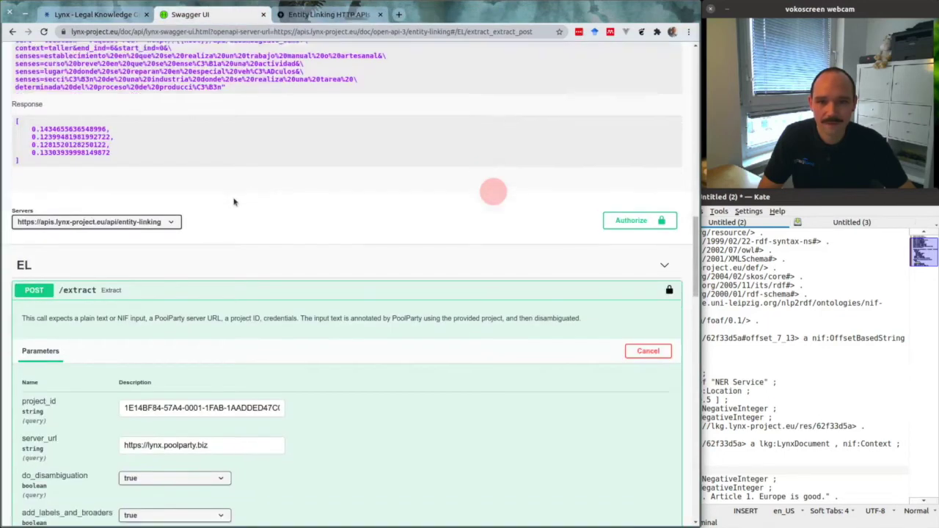
{"action": "scroll", "coordinate": [183, 191], "scroll_direction": "down", "scroll_amount": 4}
{"action": "left_click", "coordinate": [184, 277]}
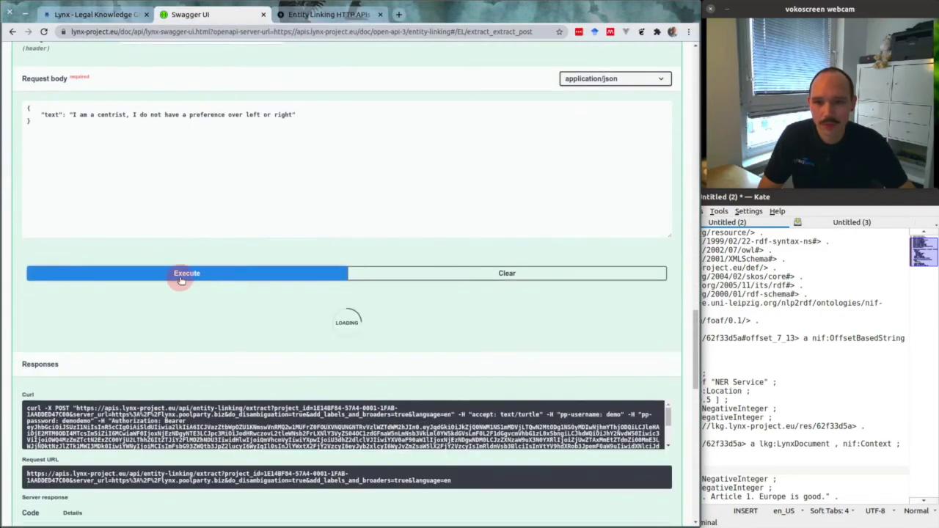
{"action": "scroll", "coordinate": [87, 317], "scroll_direction": "down", "scroll_amount": 2}
{"action": "scroll", "coordinate": [85, 314], "scroll_direction": "down", "scroll_amount": 4}
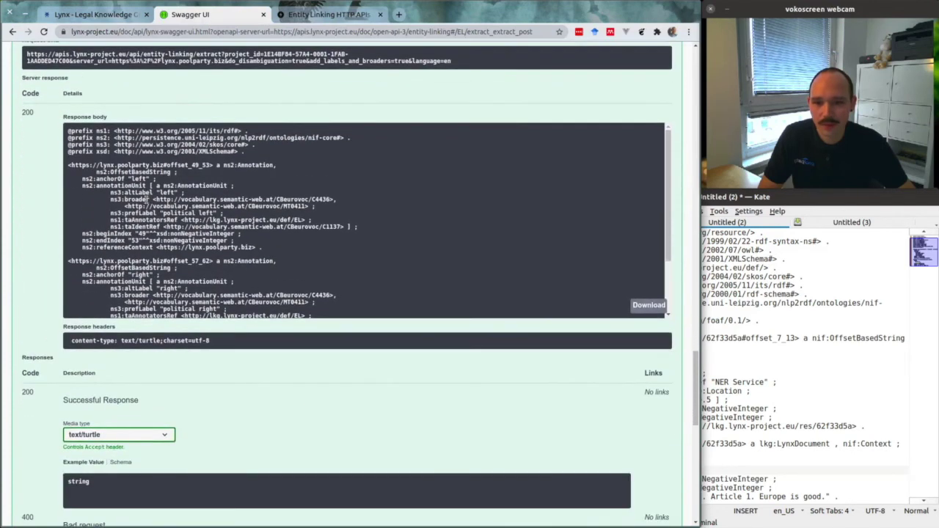
{"action": "double_click", "coordinate": [135, 180]}
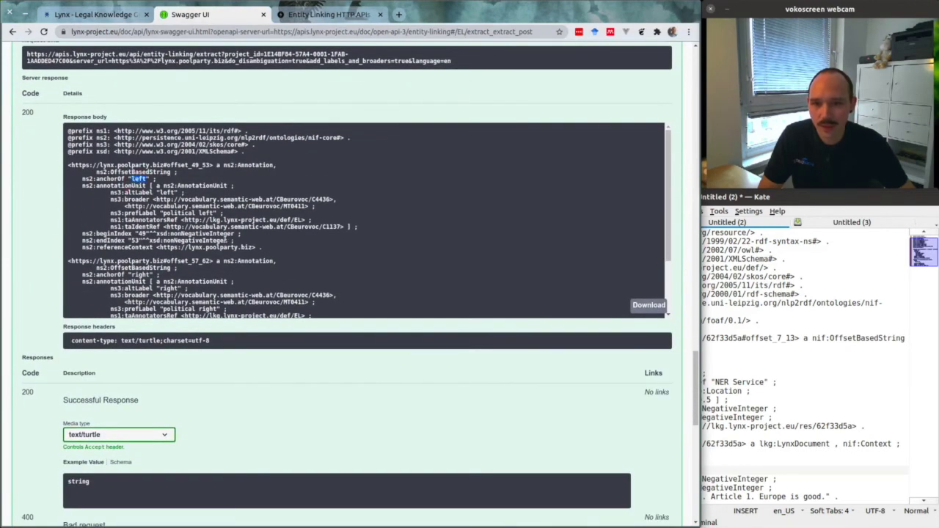
{"action": "left_click_drag", "start_coordinate": [212, 214], "coordinate": [161, 214]}
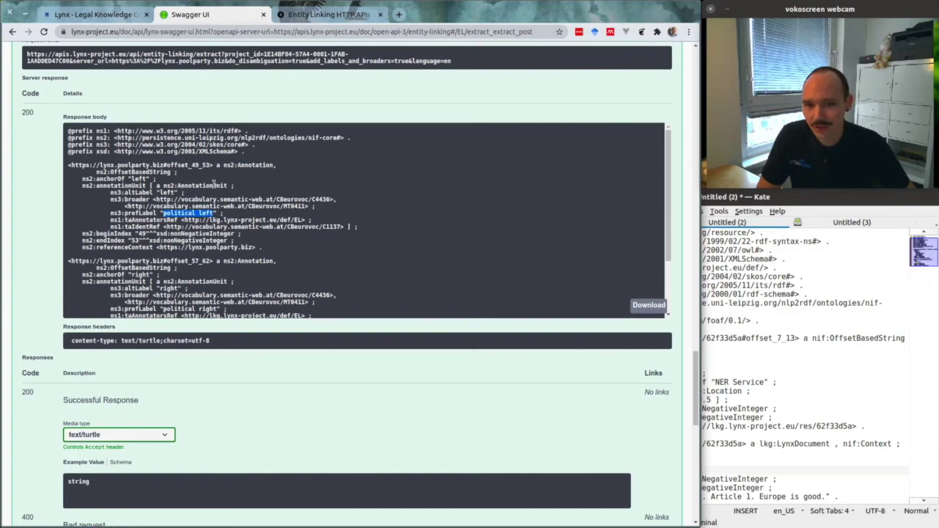
{"action": "left_click", "coordinate": [47, 301]}
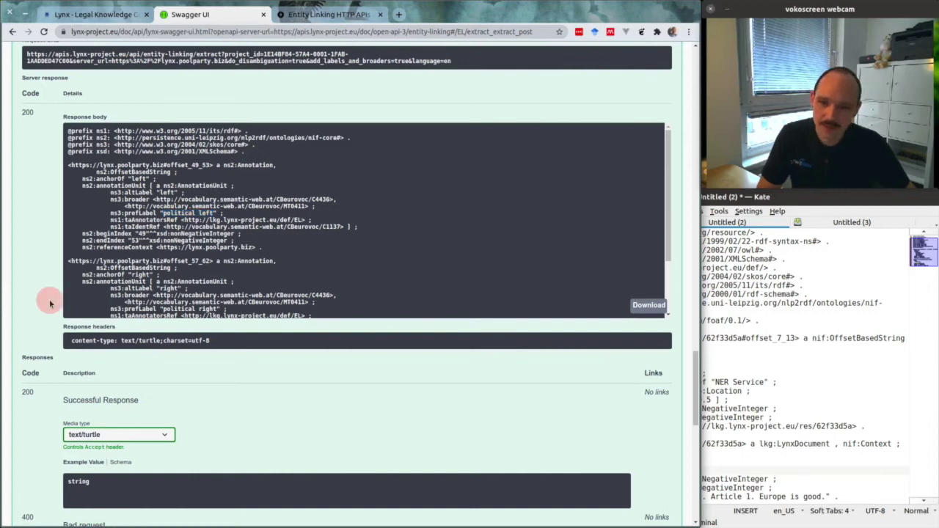
{"action": "scroll", "coordinate": [49, 304], "scroll_direction": "down", "scroll_amount": 1}
{"action": "scroll", "coordinate": [49, 303], "scroll_direction": "down", "scroll_amount": 5}
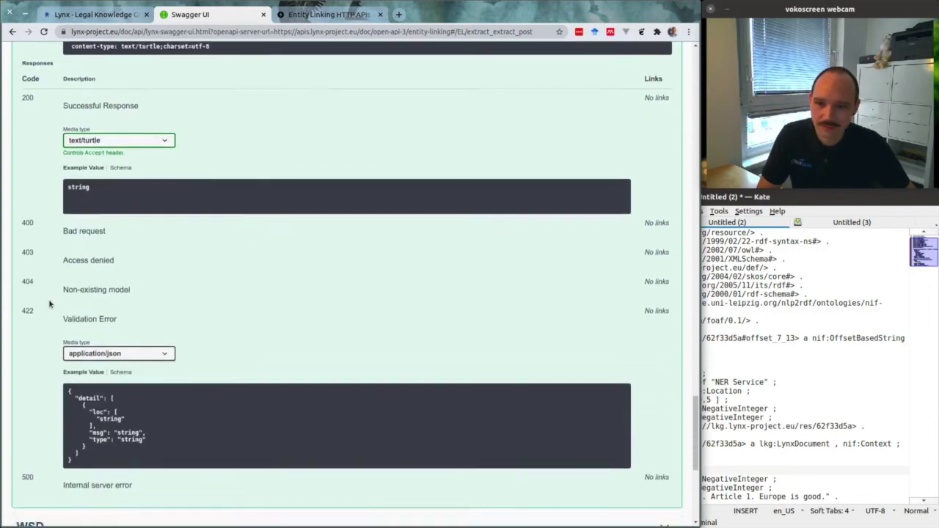
Expand POST /disambiguate_demo in the WSD section and switch it to Try it out
{"action": "scroll", "coordinate": [50, 304], "scroll_direction": "down", "scroll_amount": 2}
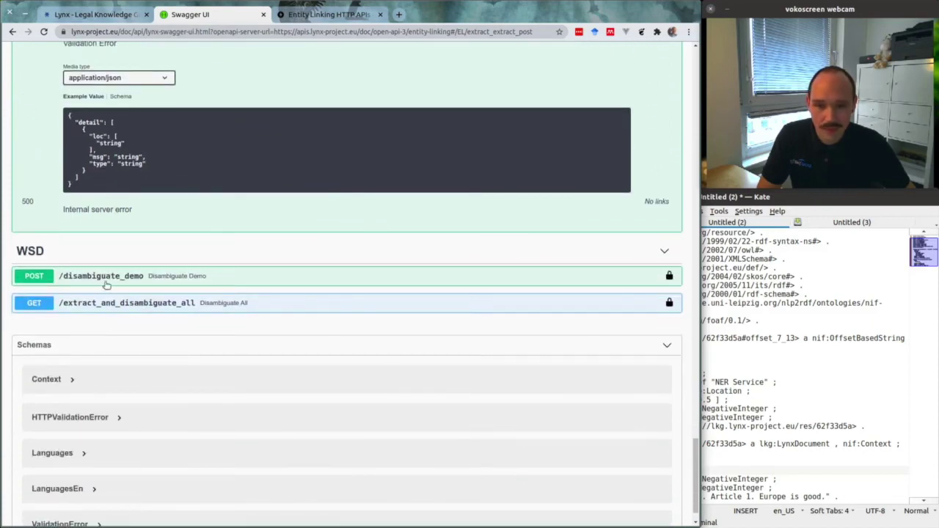
{"action": "left_click", "coordinate": [160, 282]}
{"action": "scroll", "coordinate": [391, 215], "scroll_direction": "down", "scroll_amount": 3}
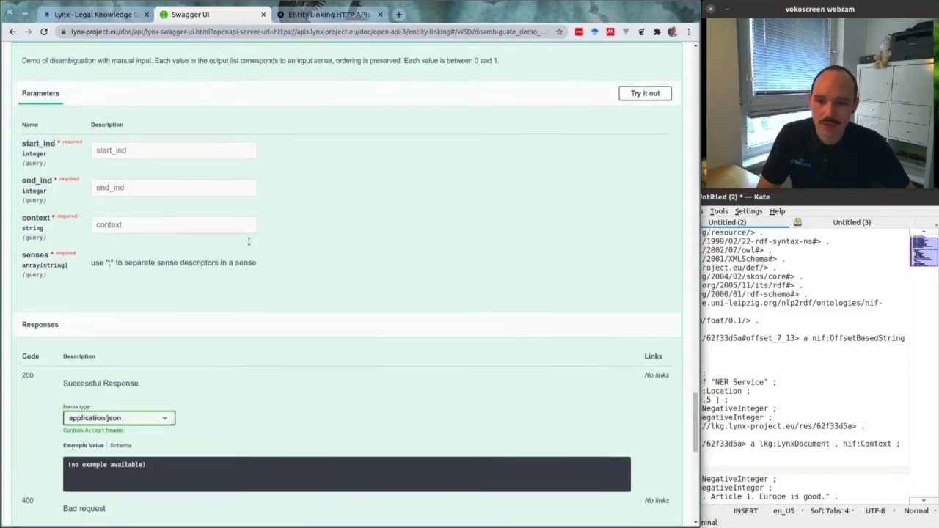
{"action": "scroll", "coordinate": [391, 215], "scroll_direction": "up", "scroll_amount": 1}
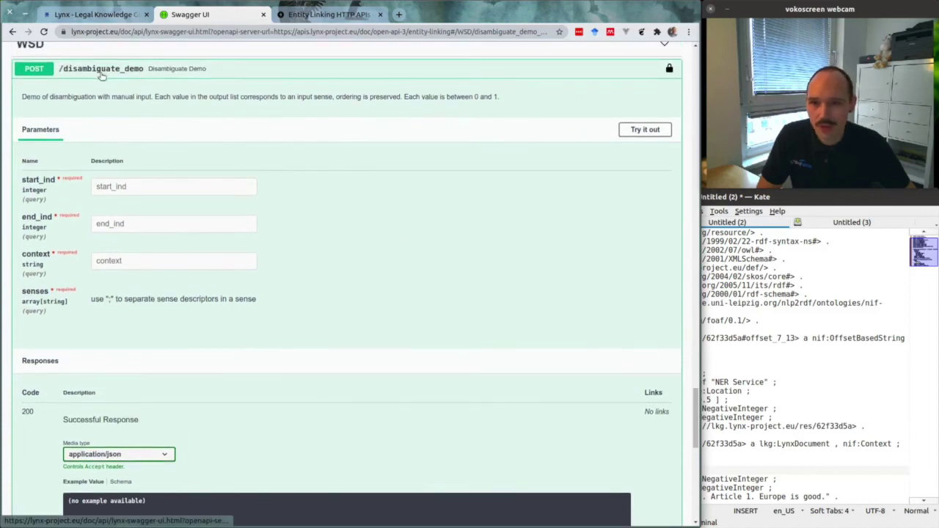
{"action": "left_click", "coordinate": [661, 131]}
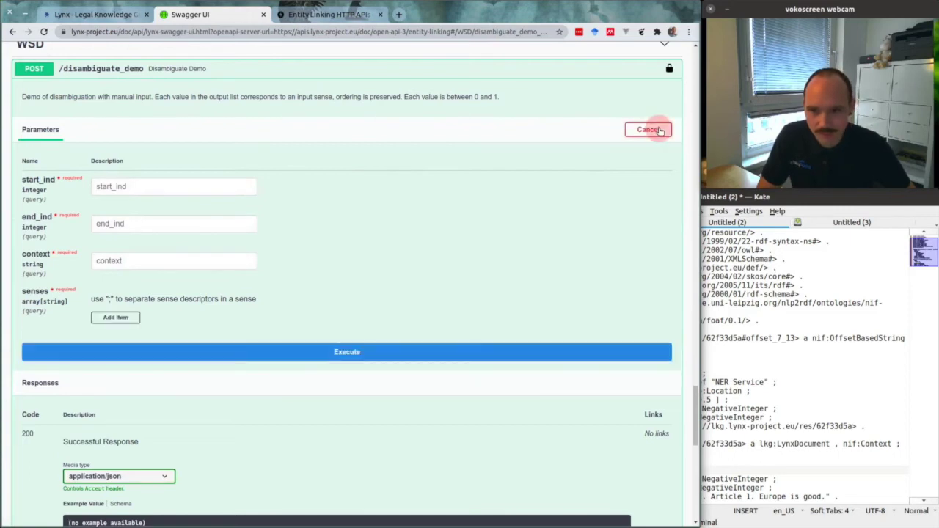
{"action": "left_click", "coordinate": [846, 284]}
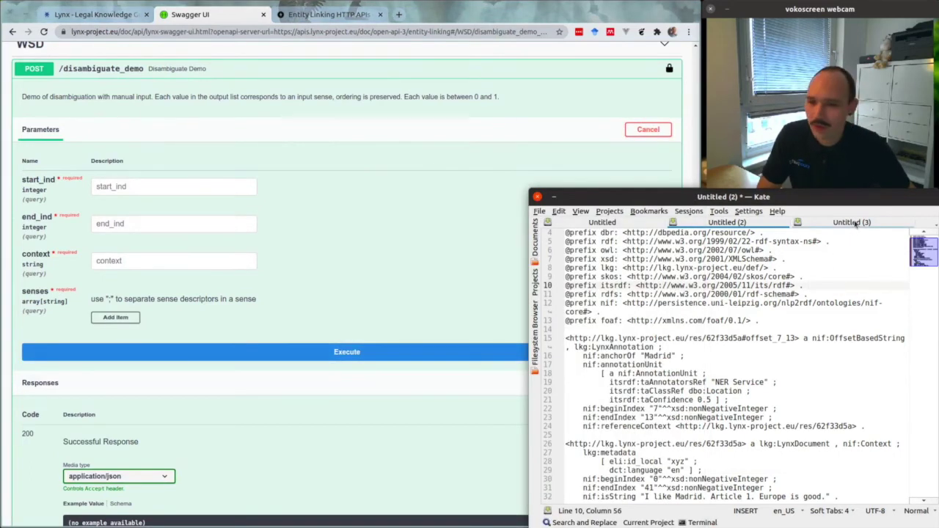
Paste 'El taller de la artista estaba lleno de sus propias pinturas.' into context, then check the start index of 'taller' in the notes
{"action": "left_click", "coordinate": [853, 223]}
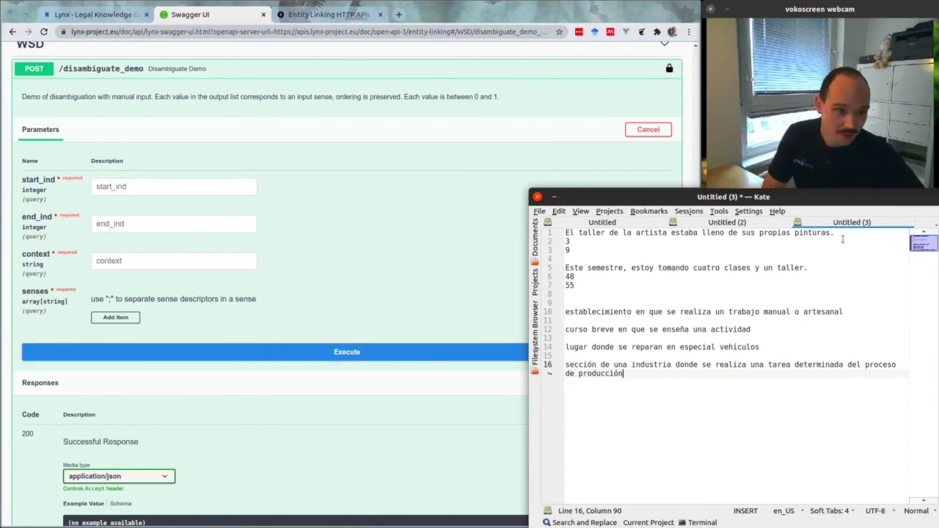
{"action": "left_click_drag", "start_coordinate": [844, 232], "coordinate": [552, 235]}
{"action": "key", "text": "ctrl+c"}
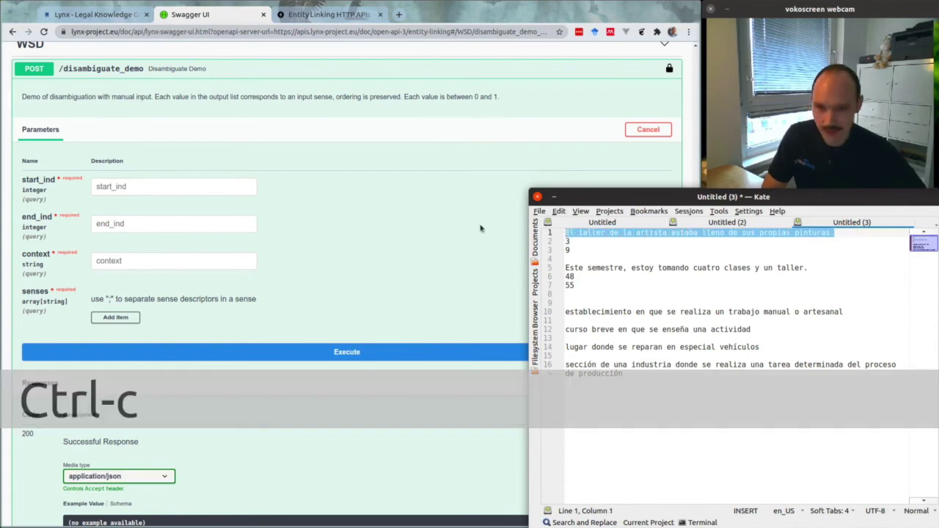
{"action": "left_click", "coordinate": [311, 220]}
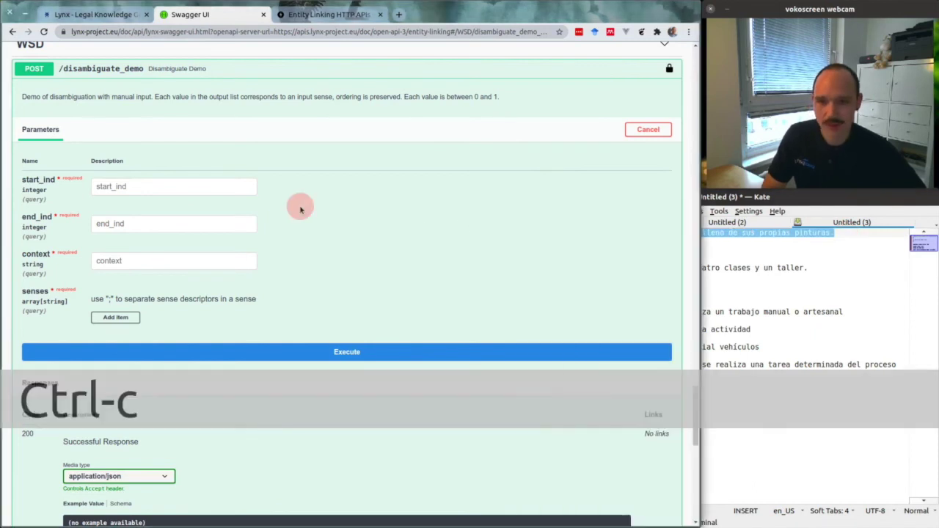
{"action": "left_click", "coordinate": [213, 267]}
{"action": "key", "text": "ctrl+v"}
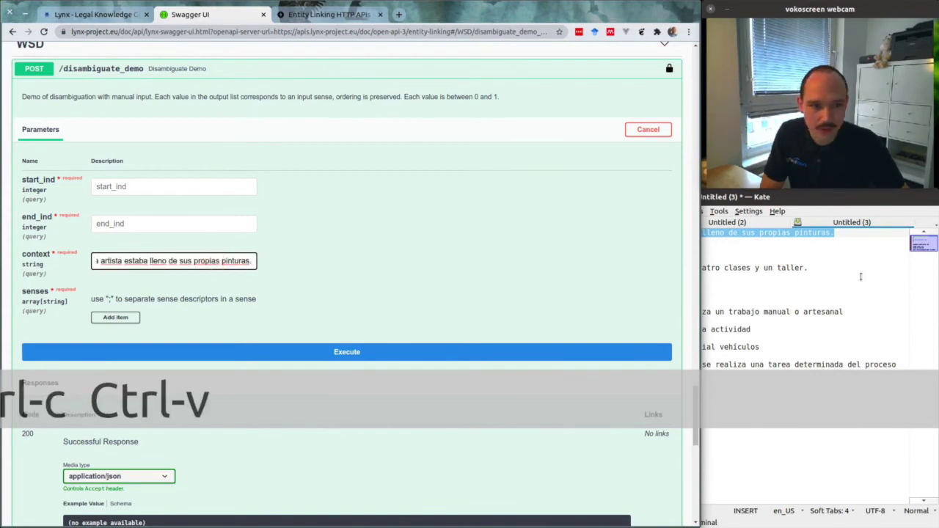
{"action": "left_click", "coordinate": [861, 277]}
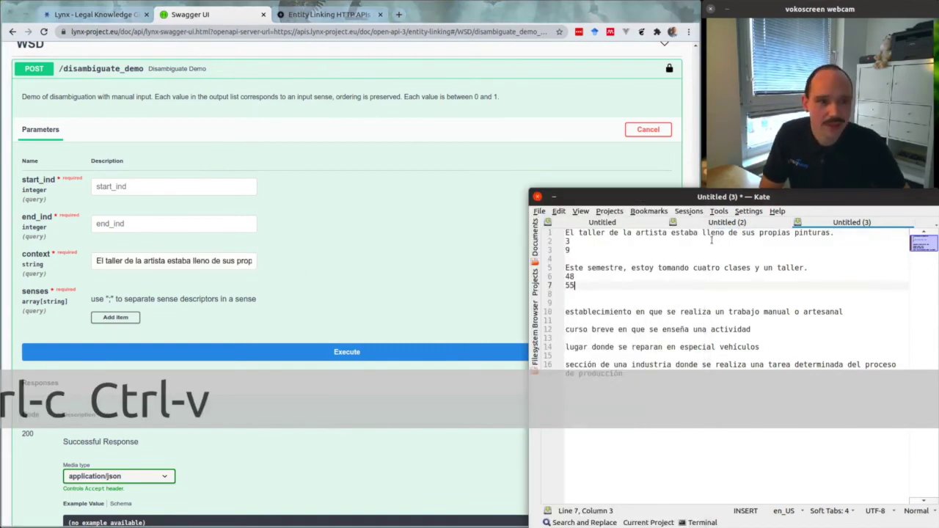
{"action": "double_click", "coordinate": [587, 233]}
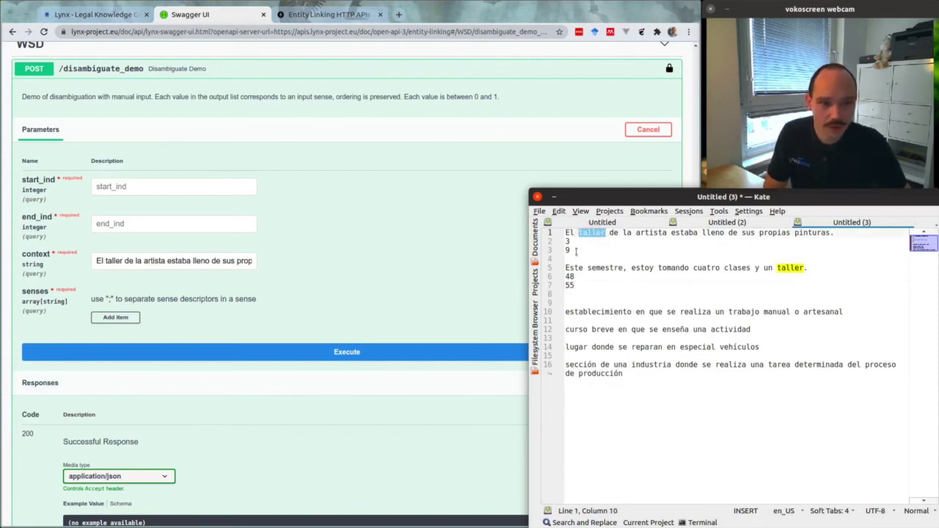
{"action": "left_click", "coordinate": [574, 242]}
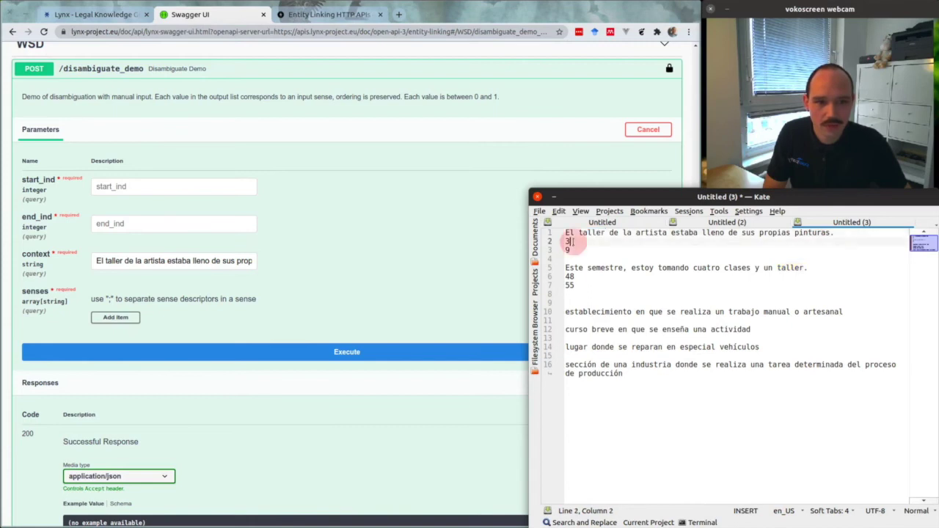
Set start_ind to 3 and end_ind to 9, and add a first senses entry
{"action": "left_click", "coordinate": [185, 188]}
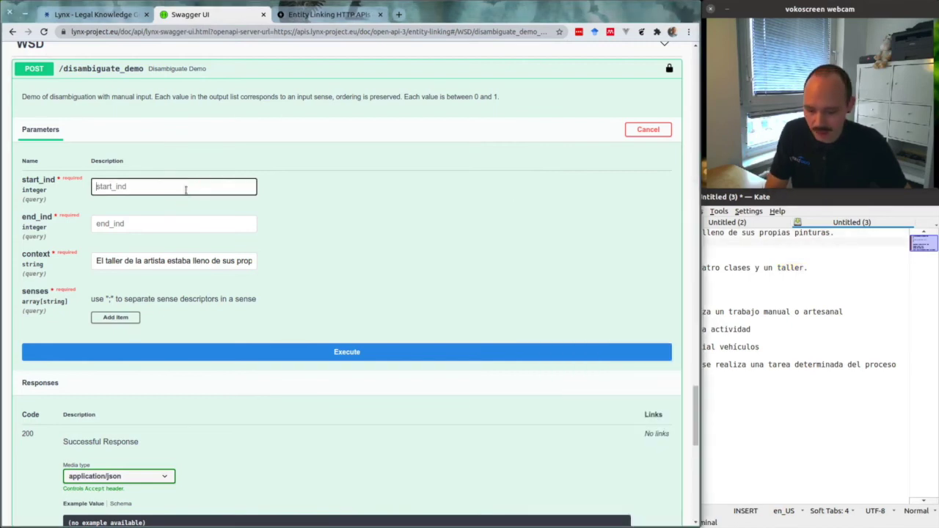
{"action": "type", "text": "3"}
{"action": "left_click", "coordinate": [159, 227]}
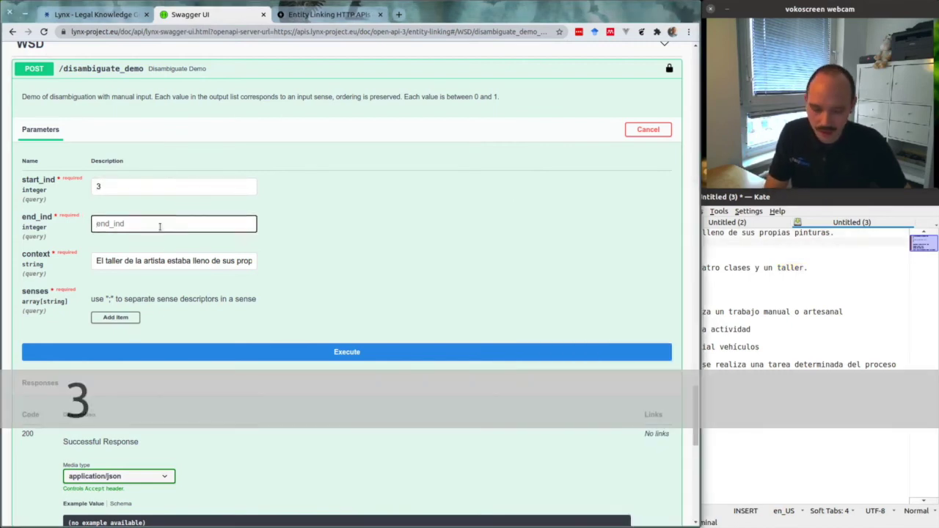
{"action": "type", "text": "9"}
{"action": "left_click", "coordinate": [363, 228]}
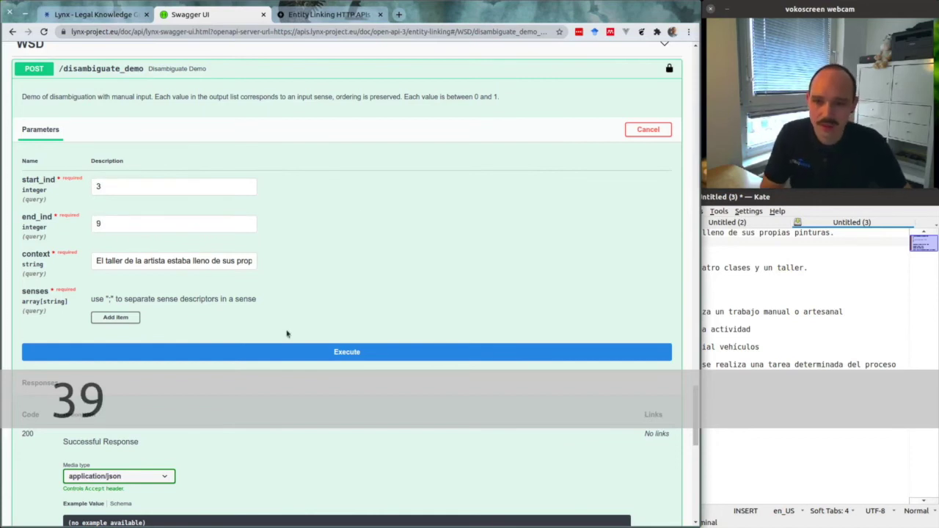
{"action": "left_click", "coordinate": [122, 320]}
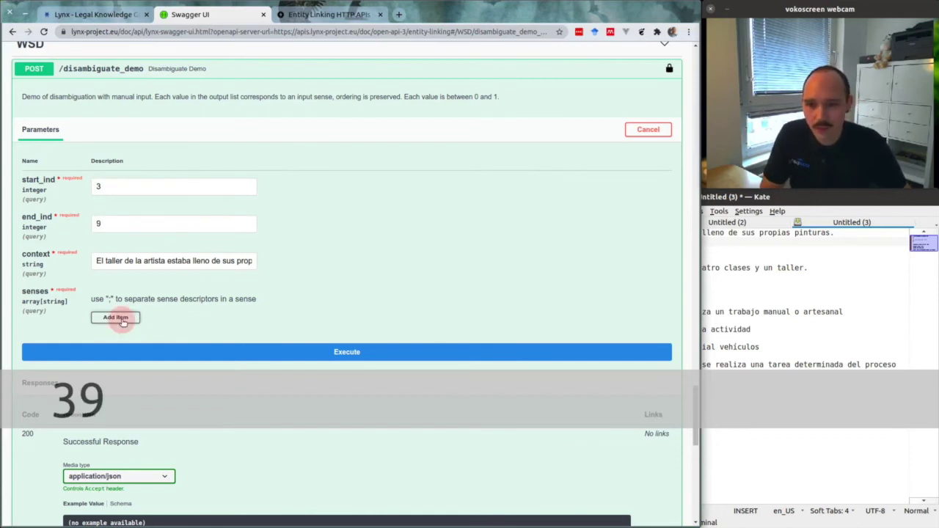
{"action": "scroll", "coordinate": [164, 260], "scroll_direction": "down", "scroll_amount": 2}
{"action": "left_click", "coordinate": [164, 248]}
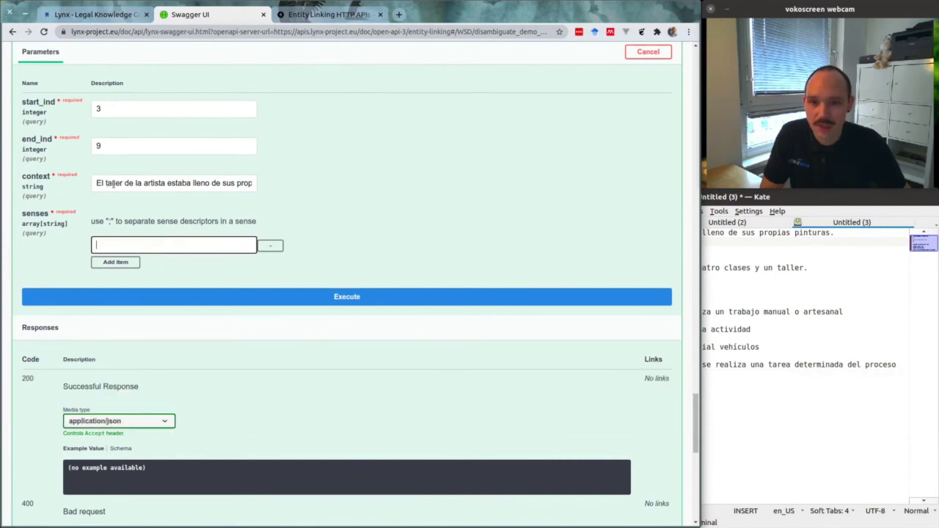
Paste the first sense, establecimiento, from Kate and add three more senses entries
{"action": "left_click", "coordinate": [808, 338]}
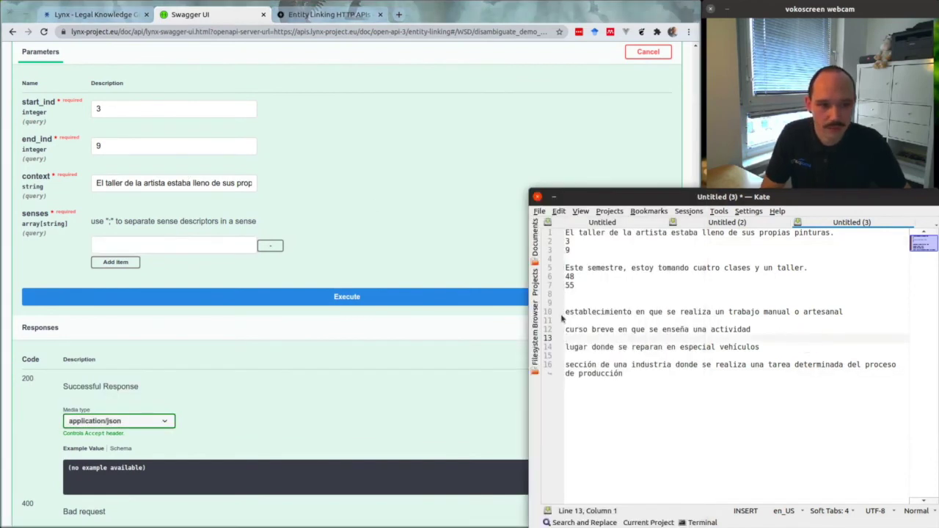
{"action": "left_click_drag", "start_coordinate": [566, 312], "coordinate": [853, 309]}
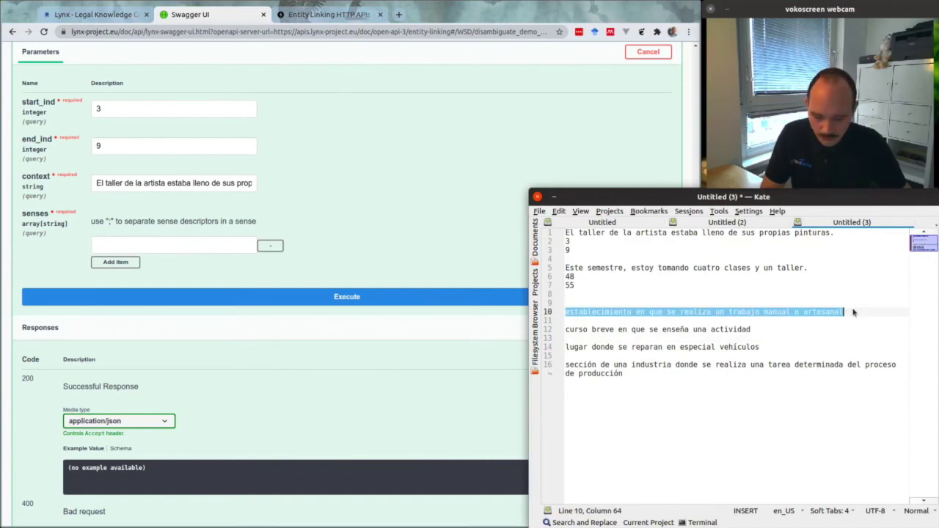
{"action": "key", "text": "ctrl+c"}
{"action": "left_click", "coordinate": [201, 245]}
{"action": "key", "text": "ctrl+v"}
{"action": "left_click", "coordinate": [123, 263]}
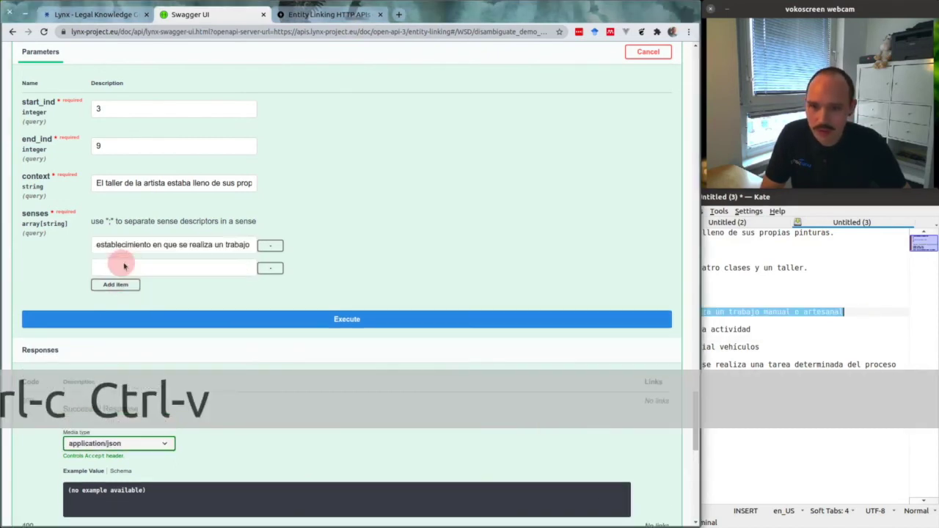
{"action": "left_click", "coordinate": [132, 286]}
{"action": "left_click", "coordinate": [129, 308]}
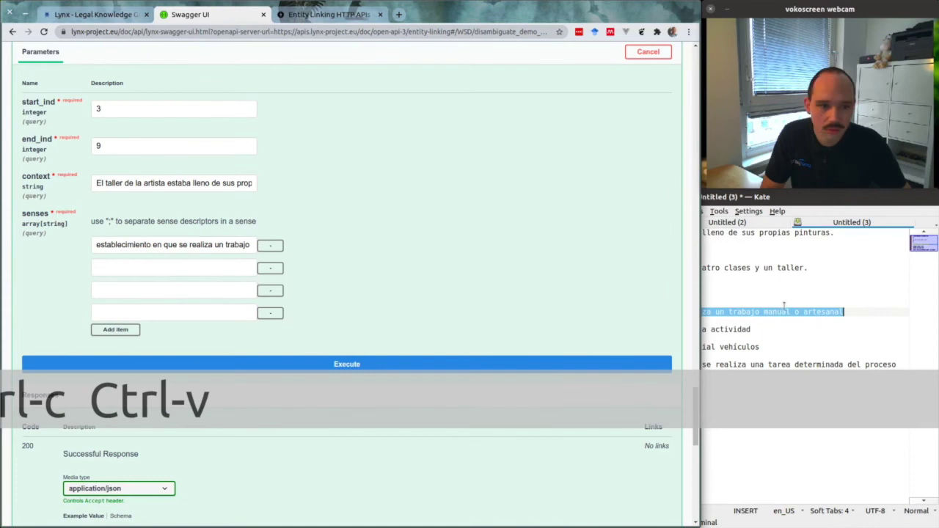
Paste the second and third sense descriptions from lines 12 and 14 into their entries
{"action": "left_click", "coordinate": [784, 305]}
{"action": "left_click_drag", "start_coordinate": [771, 327], "coordinate": [538, 333]}
{"action": "key", "text": "ctrl+c"}
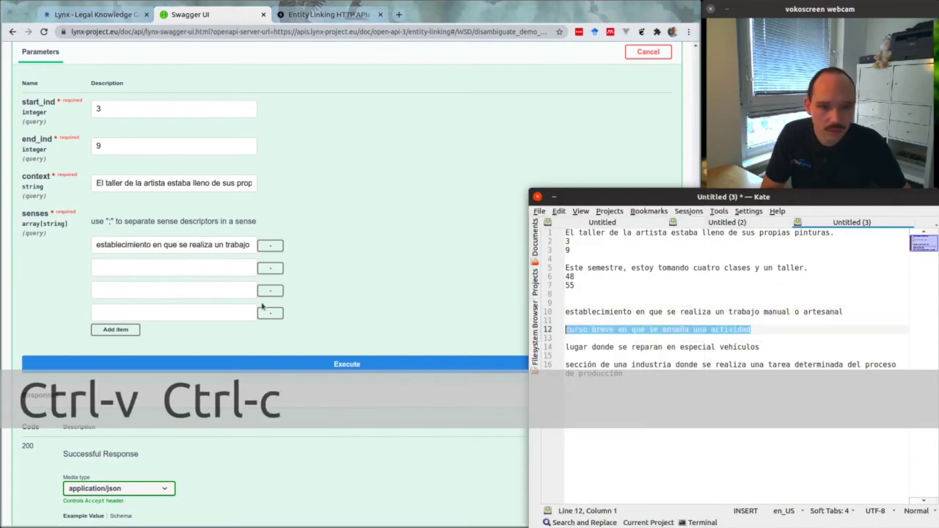
{"action": "left_click", "coordinate": [175, 268]}
{"action": "key", "text": "ctrl+v"}
{"action": "left_click_drag", "start_coordinate": [780, 351], "coordinate": [505, 351]}
{"action": "key", "text": "ctrl+c"}
{"action": "left_click", "coordinate": [185, 291]}
{"action": "key", "text": "ctrl+v"}
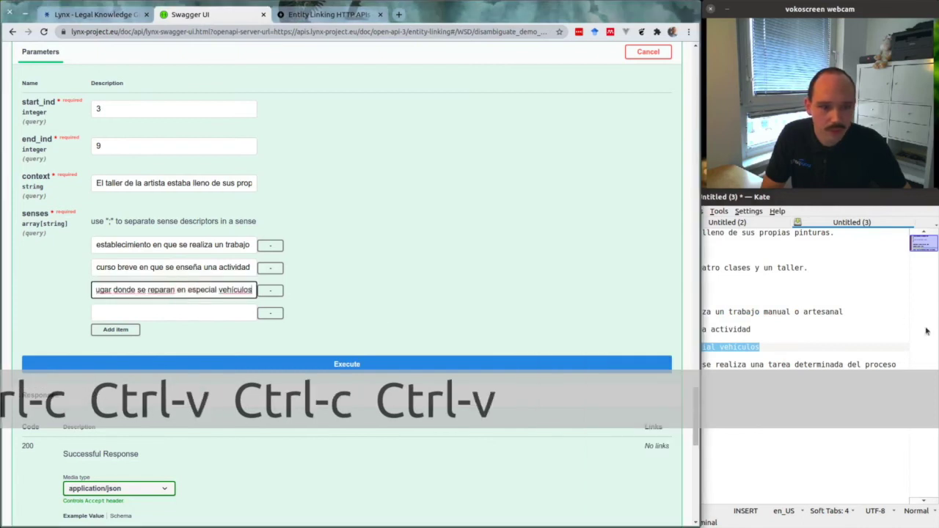
Paste 'sección de una industria donde se realiza una tarea determinada del proceso de producción' as the fourth sense
{"action": "left_click_drag", "start_coordinate": [908, 367], "coordinate": [568, 367]}
{"action": "left_click", "coordinate": [569, 365]}
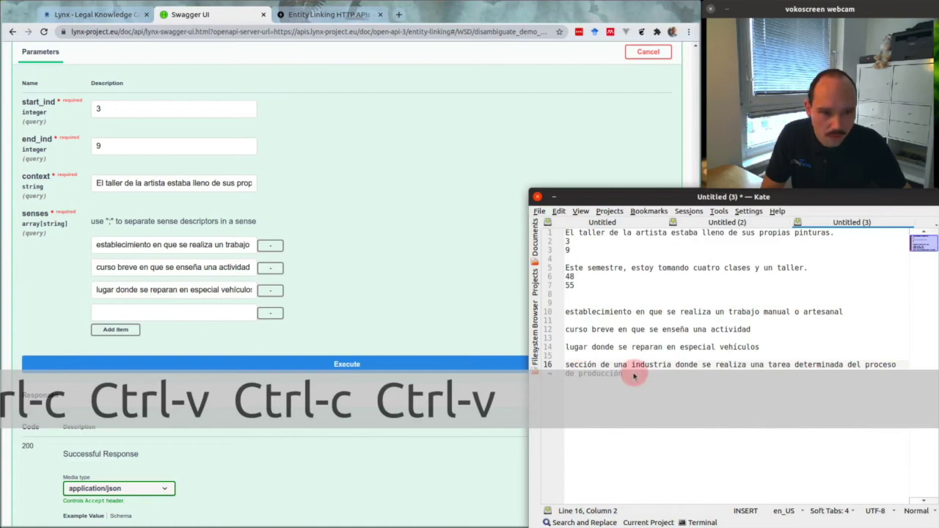
{"action": "left_click_drag", "start_coordinate": [624, 374], "coordinate": [513, 369]}
{"action": "key", "text": "ctrl+c"}
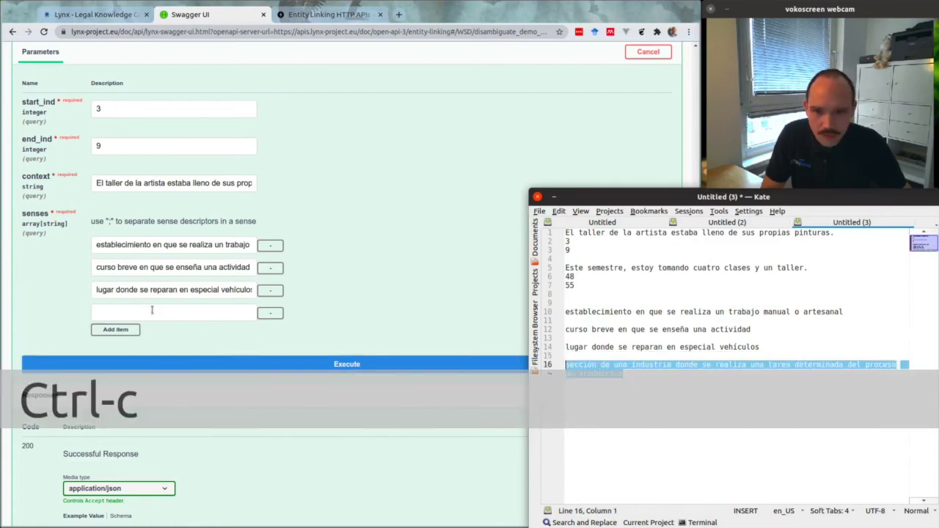
{"action": "left_click", "coordinate": [146, 312]}
{"action": "key", "text": "ctrl+v"}
{"action": "left_click_drag", "start_coordinate": [150, 312], "coordinate": [28, 322]}
{"action": "left_click", "coordinate": [133, 313]}
{"action": "left_click", "coordinate": [453, 294]}
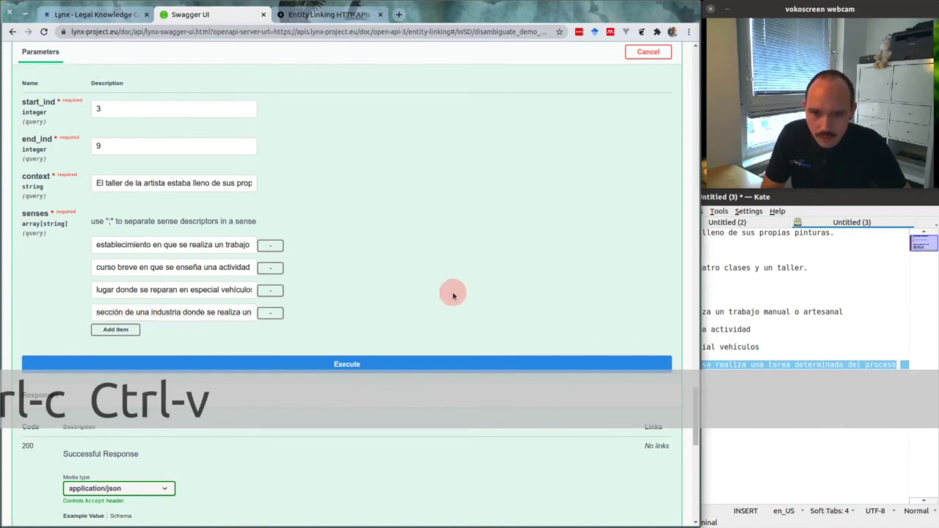
{"action": "scroll", "coordinate": [433, 220], "scroll_direction": "down", "scroll_amount": 4}
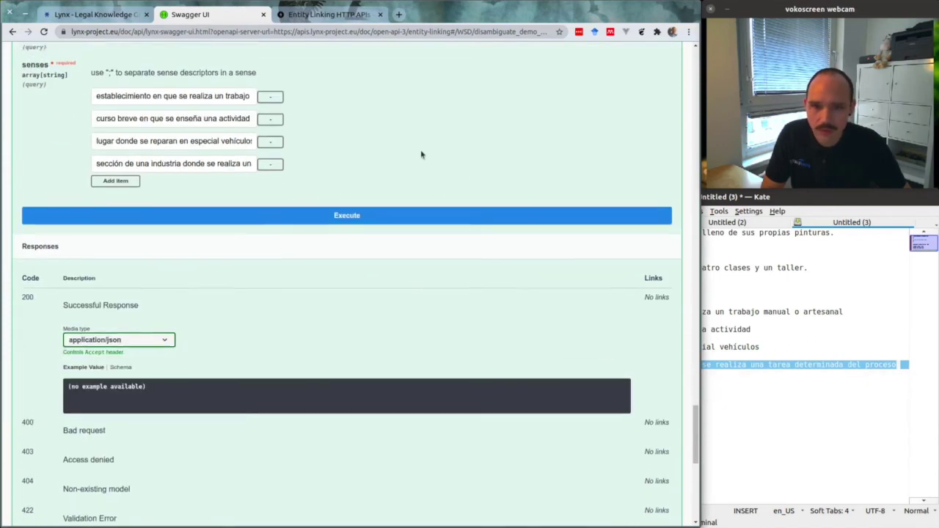
Execute the request and compare the top score, 0.582 for establecimiento, against the notes
{"action": "scroll", "coordinate": [422, 154], "scroll_direction": "up", "scroll_amount": 2}
{"action": "left_click", "coordinate": [347, 287]}
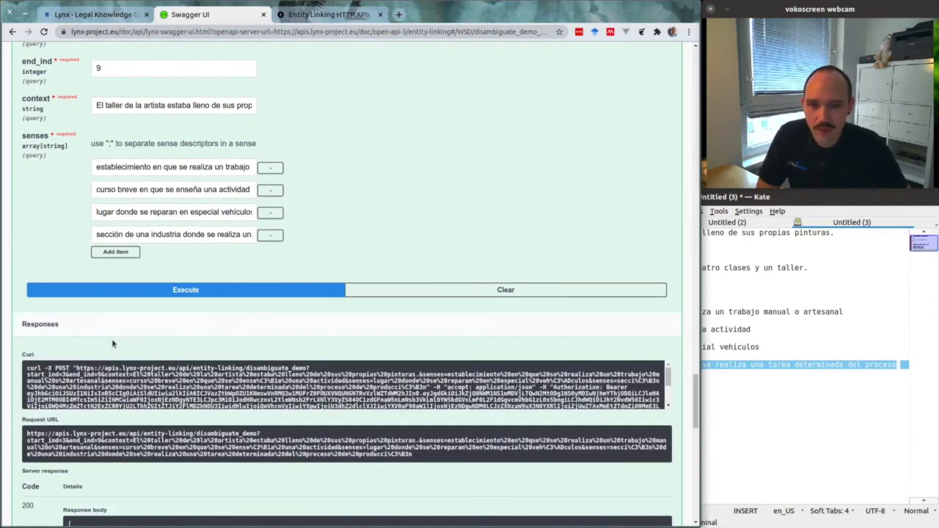
{"action": "scroll", "coordinate": [110, 345], "scroll_direction": "down", "scroll_amount": 5}
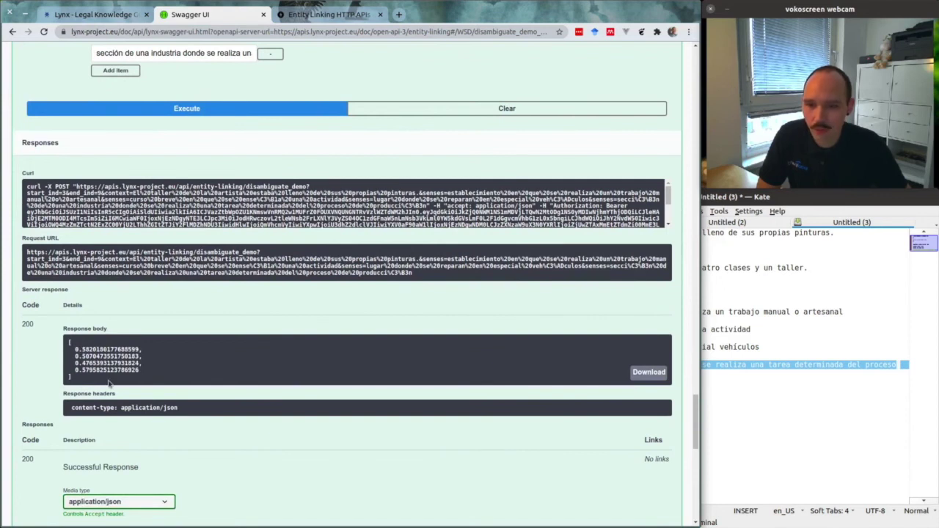
{"action": "scroll", "coordinate": [42, 370], "scroll_direction": "up", "scroll_amount": 5}
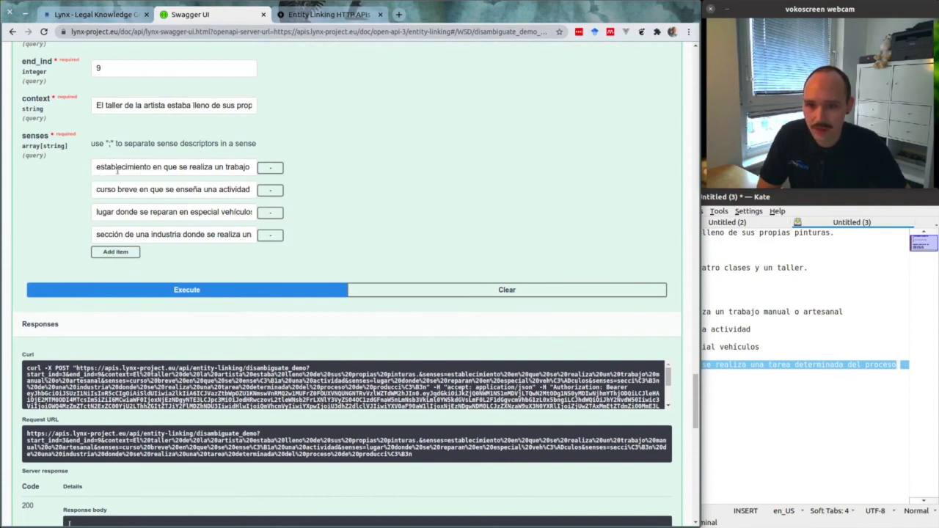
{"action": "left_click", "coordinate": [80, 290]}
{"action": "scroll", "coordinate": [84, 367], "scroll_direction": "down", "scroll_amount": 3}
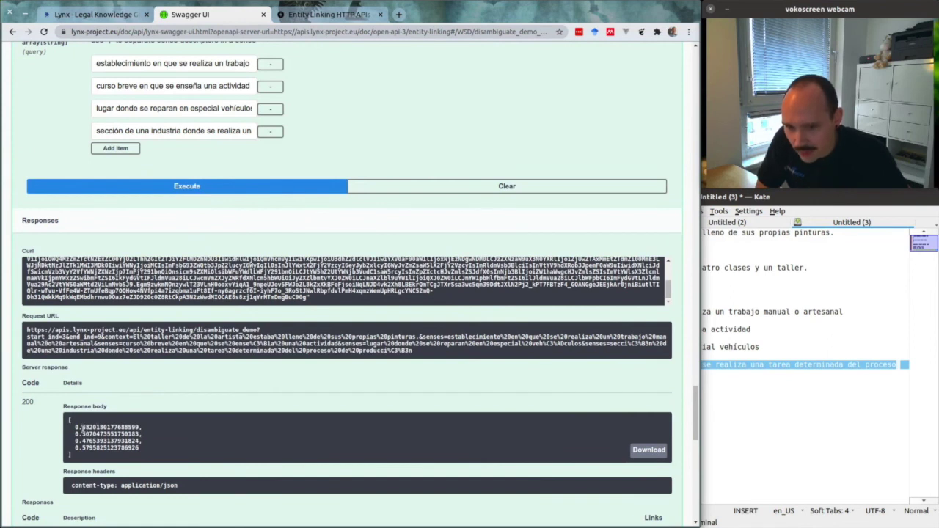
{"action": "left_click_drag", "start_coordinate": [144, 428], "coordinate": [83, 425]}
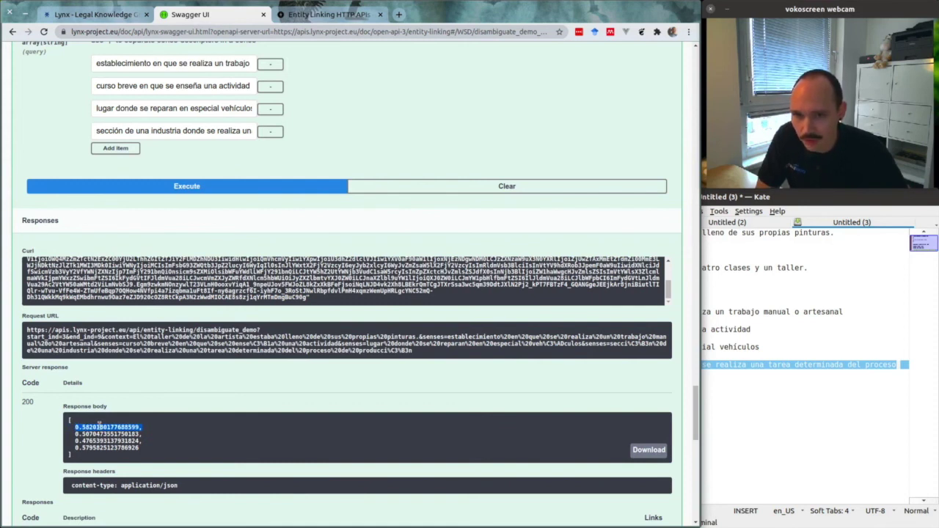
{"action": "left_click", "coordinate": [837, 330]}
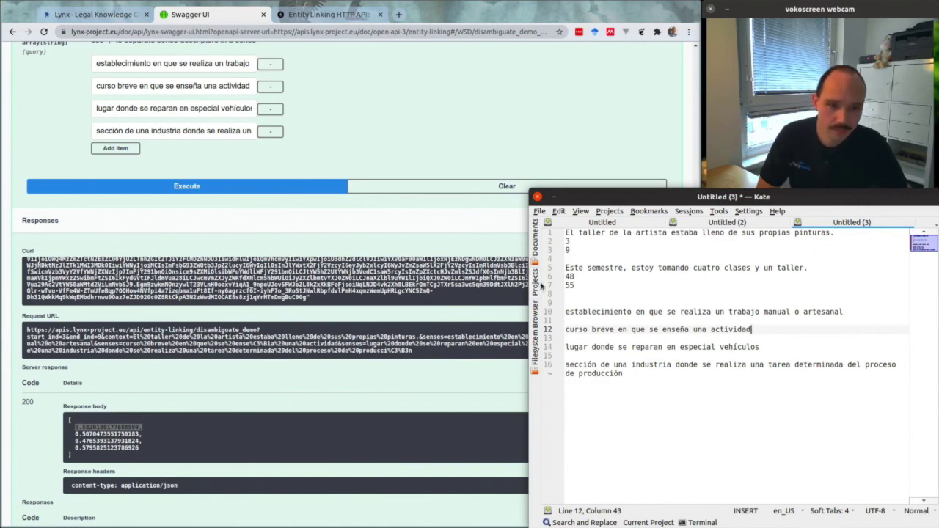
{"action": "left_click", "coordinate": [180, 391]}
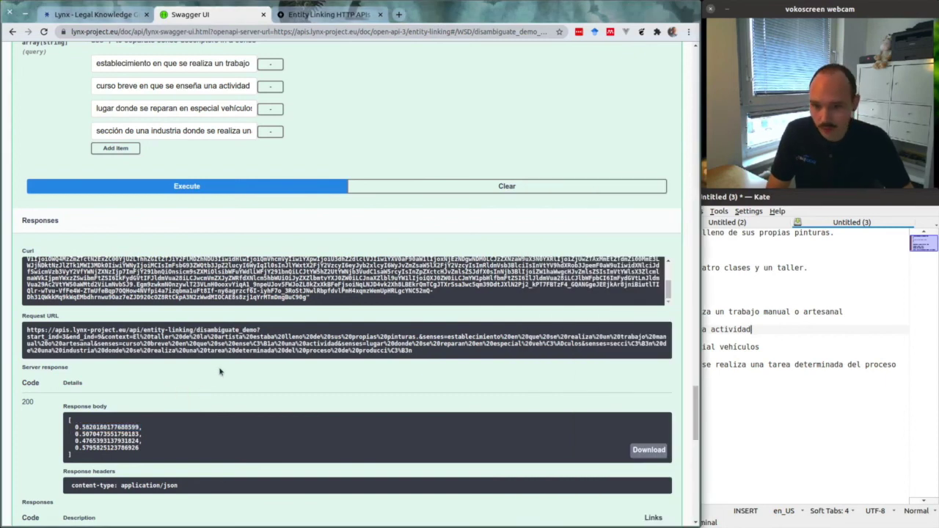
Replace the context with 'Este semestre, estoy tomando cuatro clases y un taller.' from Kate
{"action": "left_click", "coordinate": [862, 285]}
{"action": "left_click_drag", "start_coordinate": [822, 268], "coordinate": [558, 268]}
{"action": "key", "text": "ctrl+c"}
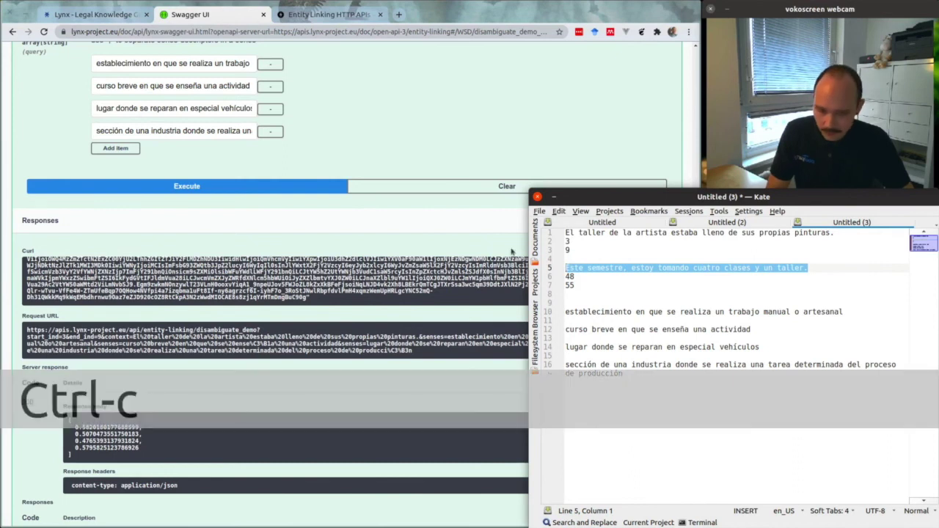
{"action": "left_click", "coordinate": [369, 219]}
{"action": "scroll", "coordinate": [380, 250], "scroll_direction": "up", "scroll_amount": 1}
{"action": "scroll", "coordinate": [380, 250], "scroll_direction": "up", "scroll_amount": 3}
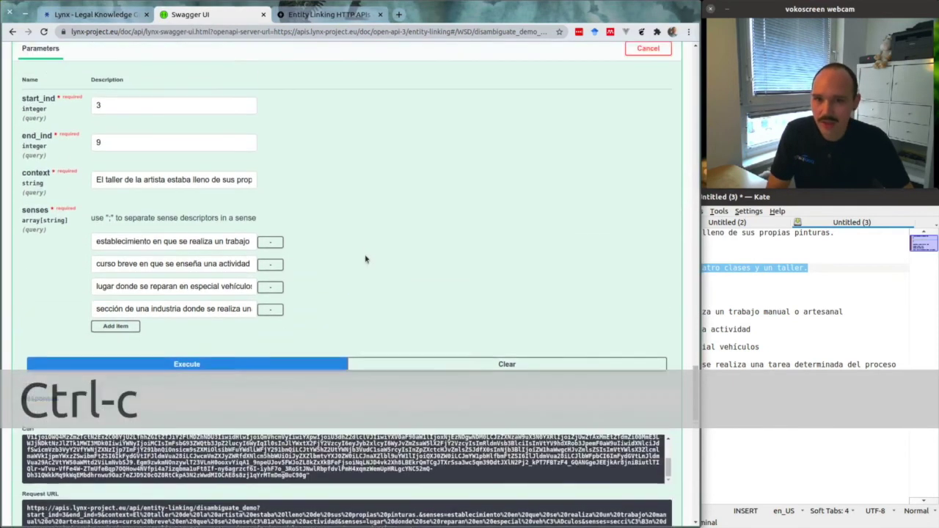
{"action": "left_click", "coordinate": [215, 209]}
{"action": "triple_click", "coordinate": [212, 211]}
{"action": "key", "text": "ctrl+v"}
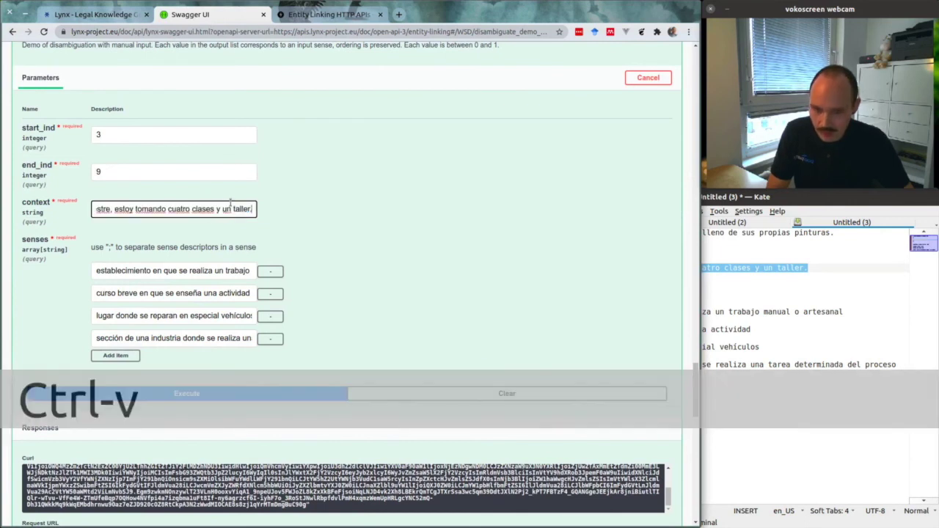
{"action": "left_click", "coordinate": [431, 215]}
Change start_ind from 3 to 48 and end_ind from 9 to 55
{"action": "left_click", "coordinate": [807, 293]}
{"action": "left_click", "coordinate": [577, 277]}
{"action": "left_click_drag", "start_coordinate": [578, 276], "coordinate": [566, 277]}
{"action": "key", "text": "ctrl+c"}
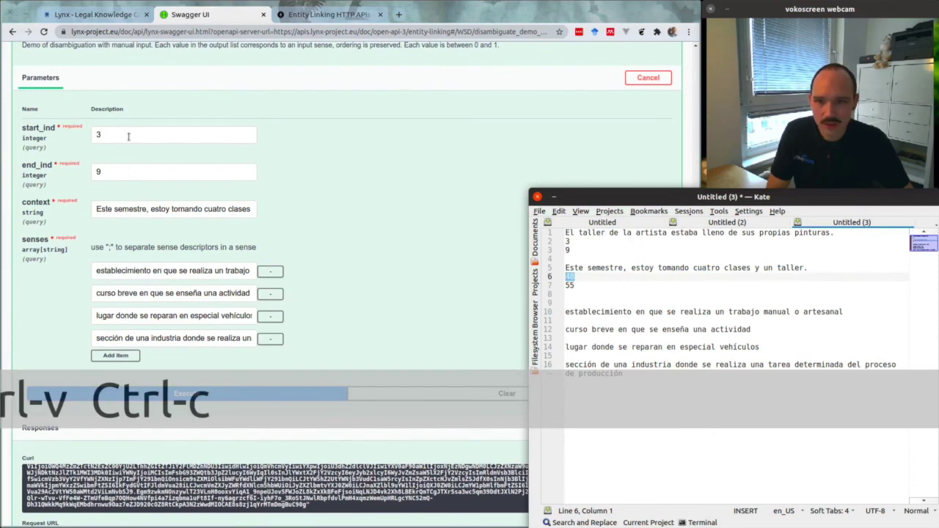
{"action": "triple_click", "coordinate": [127, 135]}
{"action": "key", "text": "ctrl+v"}
{"action": "triple_click", "coordinate": [162, 172]}
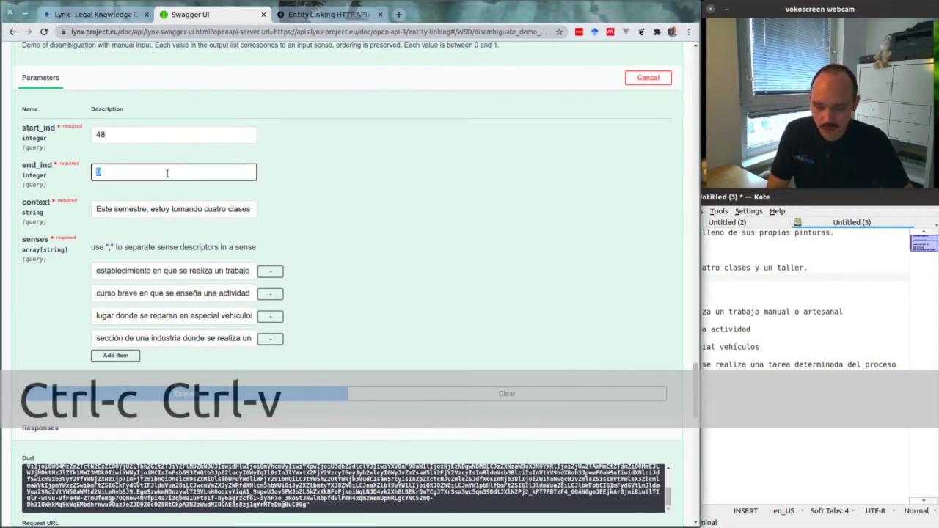
{"action": "type", "text": "55"}
{"action": "left_click", "coordinate": [392, 180]}
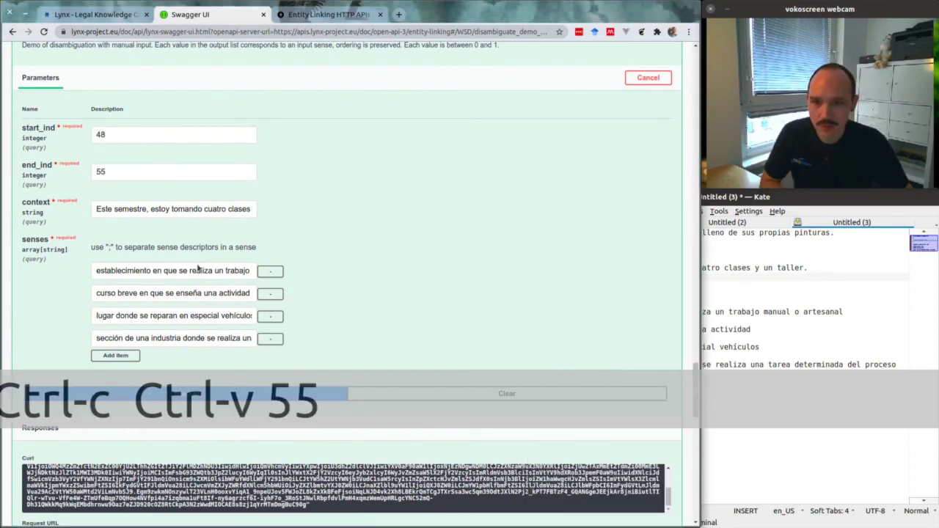
{"action": "left_click", "coordinate": [360, 243]}
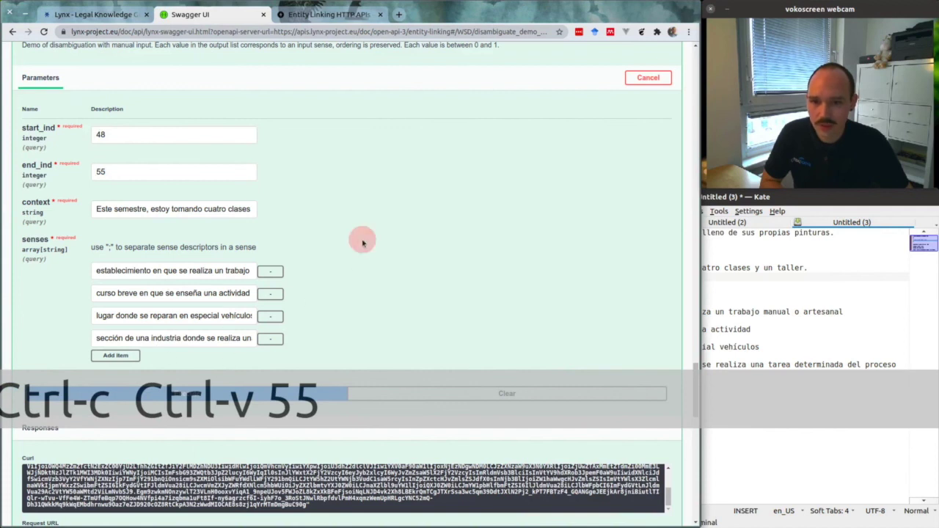
{"action": "scroll", "coordinate": [362, 243], "scroll_direction": "down", "scroll_amount": 3}
{"action": "scroll", "coordinate": [362, 243], "scroll_direction": "down", "scroll_amount": 3}
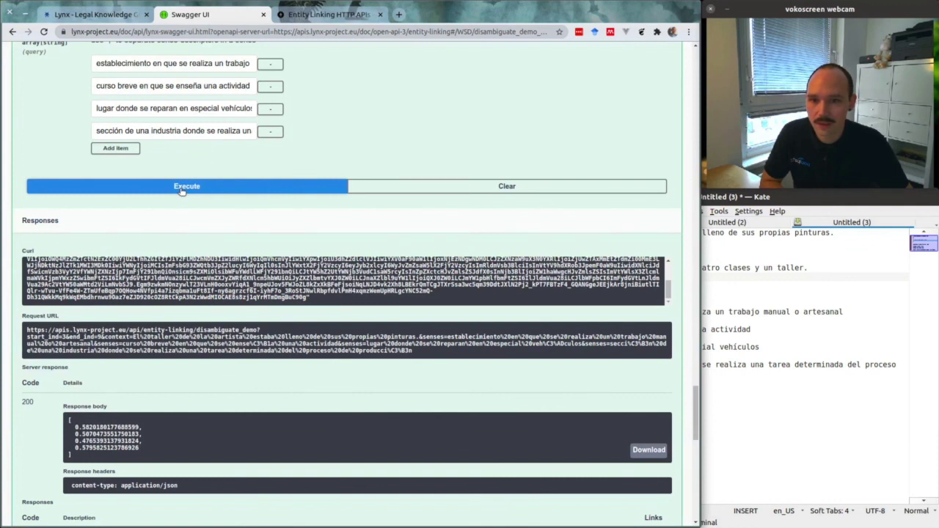
Execute on the second sentence and highlight the top score, 0.707 for curso breve
{"action": "left_click", "coordinate": [181, 188]}
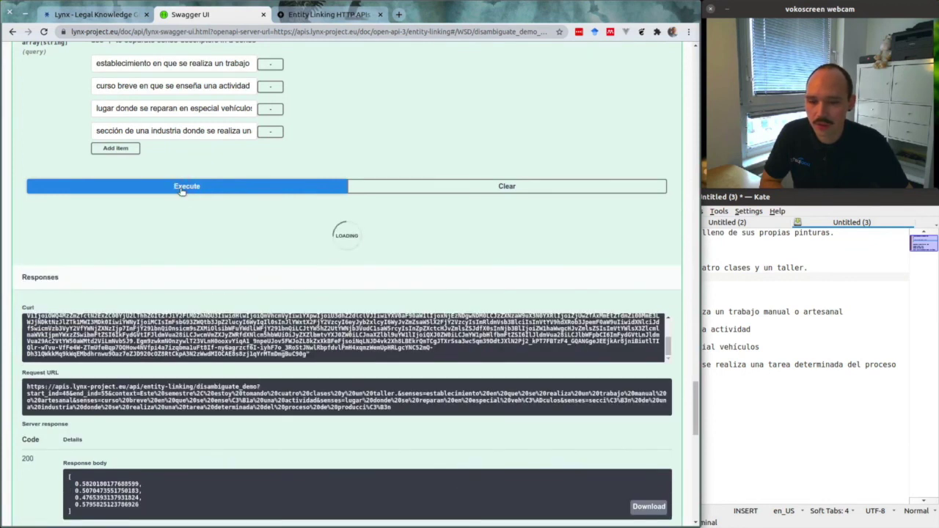
{"action": "scroll", "coordinate": [125, 406], "scroll_direction": "down", "scroll_amount": 2}
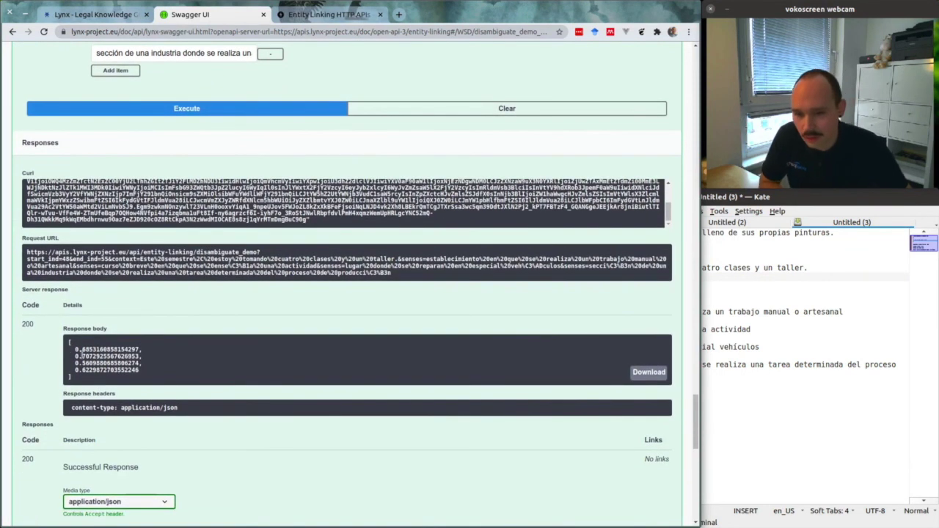
{"action": "left_click_drag", "start_coordinate": [76, 356], "coordinate": [142, 356]}
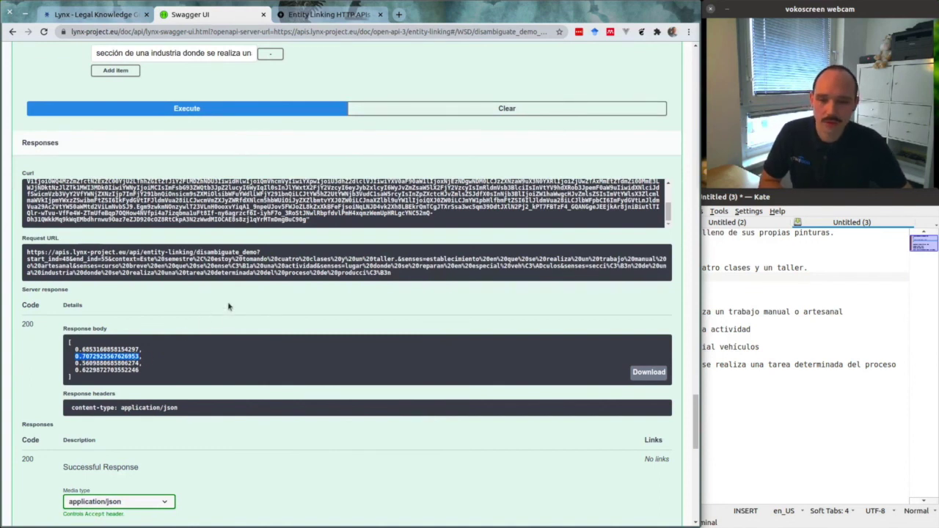
{"action": "scroll", "coordinate": [248, 309], "scroll_direction": "up", "scroll_amount": 10}
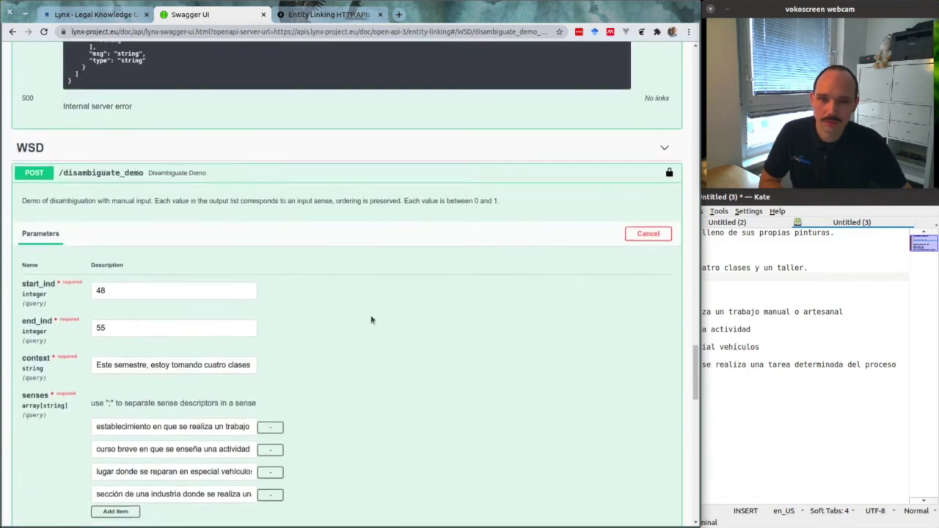
{"action": "scroll", "coordinate": [371, 320], "scroll_direction": "up", "scroll_amount": 3}
{"action": "scroll", "coordinate": [372, 320], "scroll_direction": "down", "scroll_amount": 5}
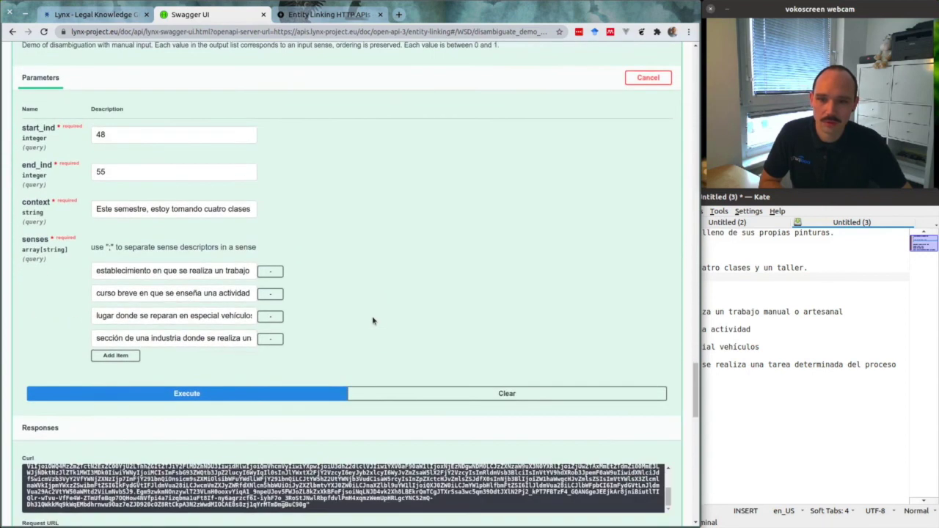
{"action": "scroll", "coordinate": [372, 320], "scroll_direction": "down", "scroll_amount": 1}
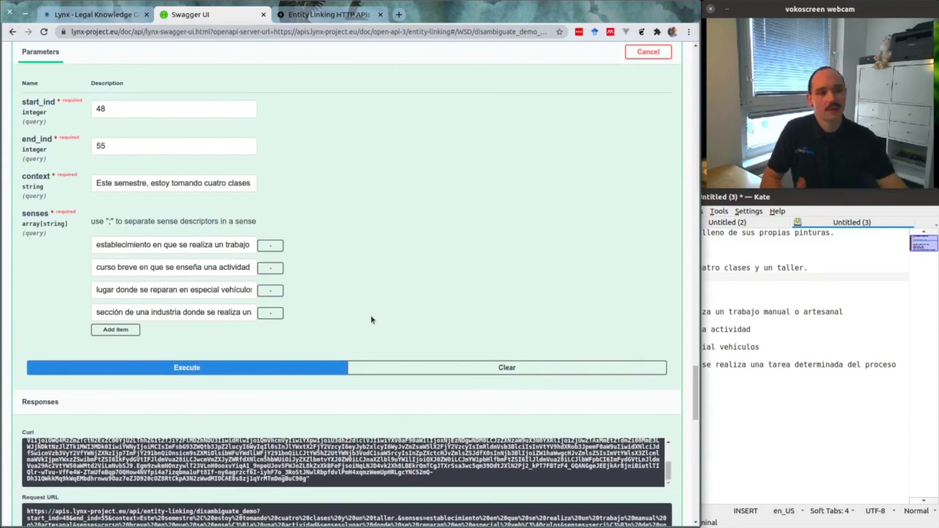